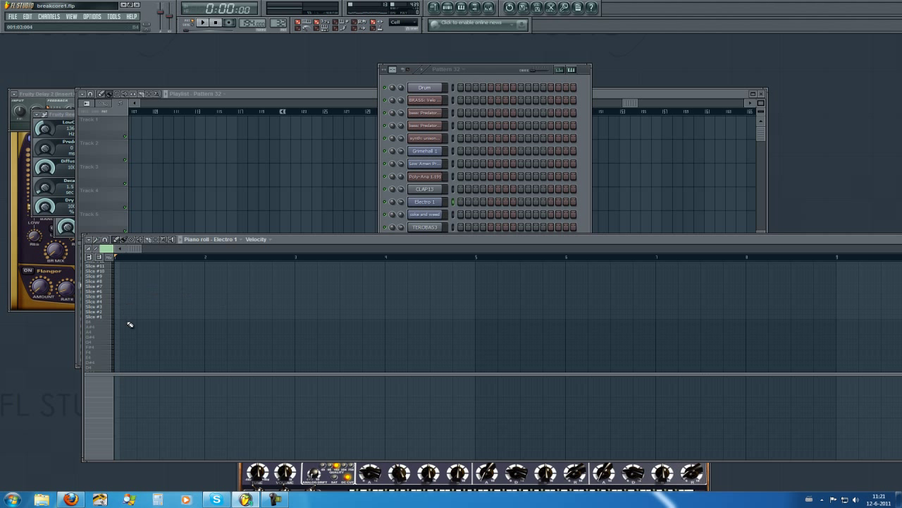
- Place two-step Electro 1 notes in bar 1 on slices #1, #2, #3, #1, #2, then after a gap #1, #2, and play the pattern
left_click(117, 319)
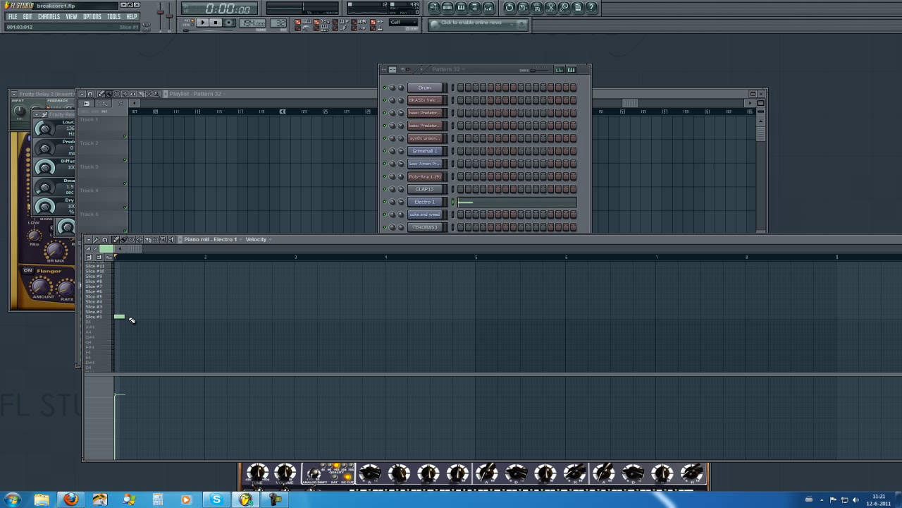
left_click(141, 307)
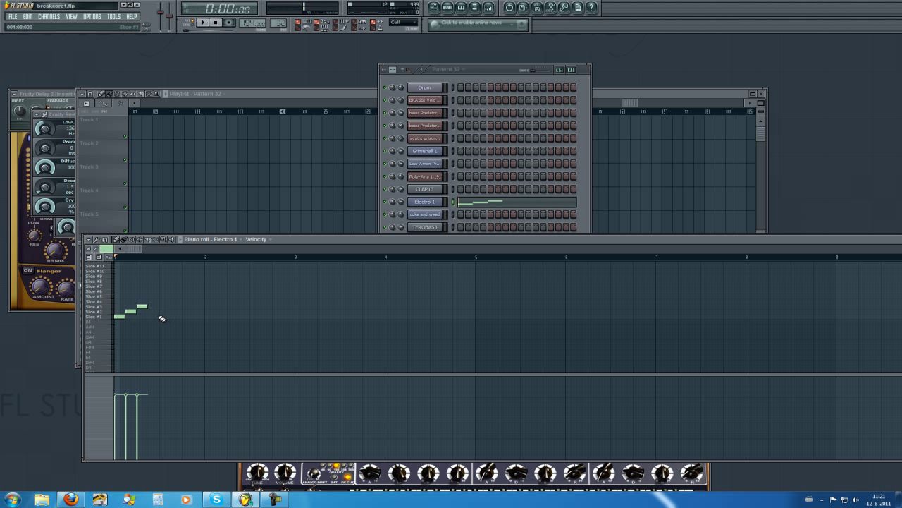
left_click(152, 316)
left_click(184, 316)
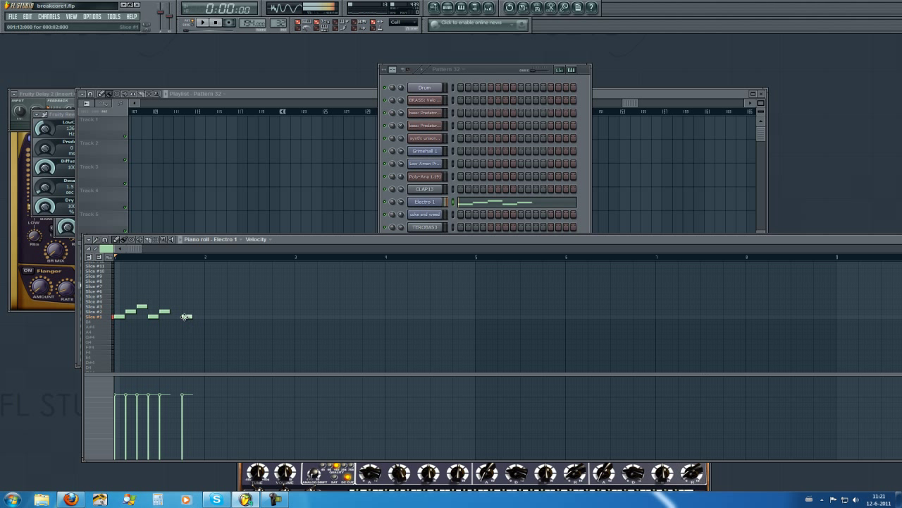
key("space")
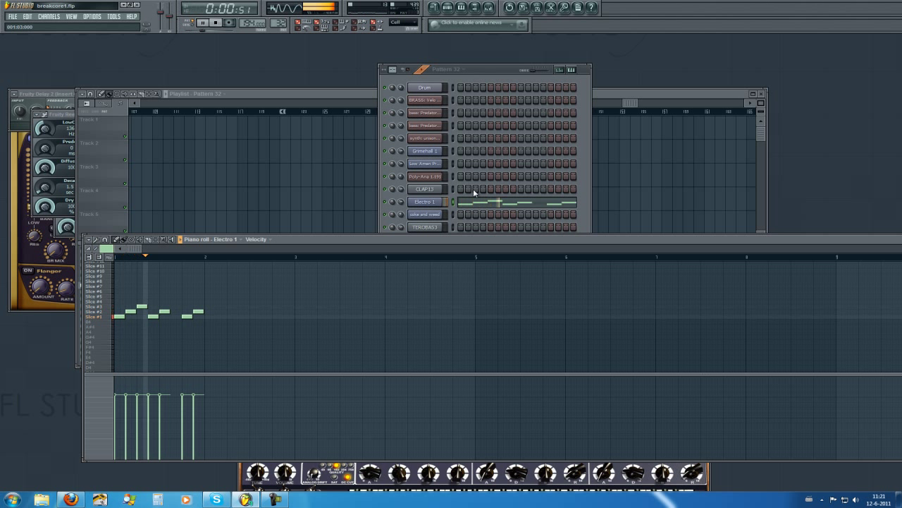
key("space")
- Add three consecutive Slice #1 notes to Electro 1 in bar 2, starting at step 3, and play the pattern
left_click(219, 317)
key("space")
left_click(243, 316)
key("space")
- Open the Low Amen Preview piano roll, place two one-step Slice #3 notes at steps 11 and 12 of bar 1, and audition them
left_click(432, 228)
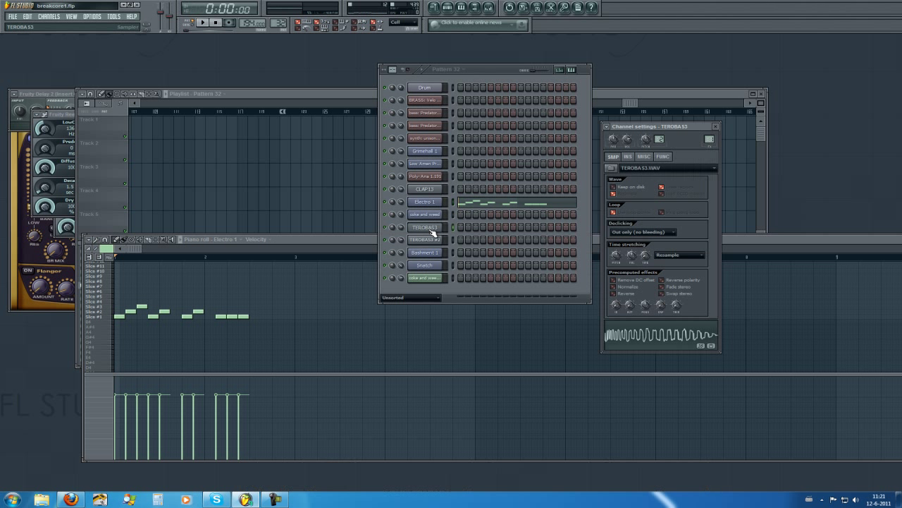
right_click(442, 161)
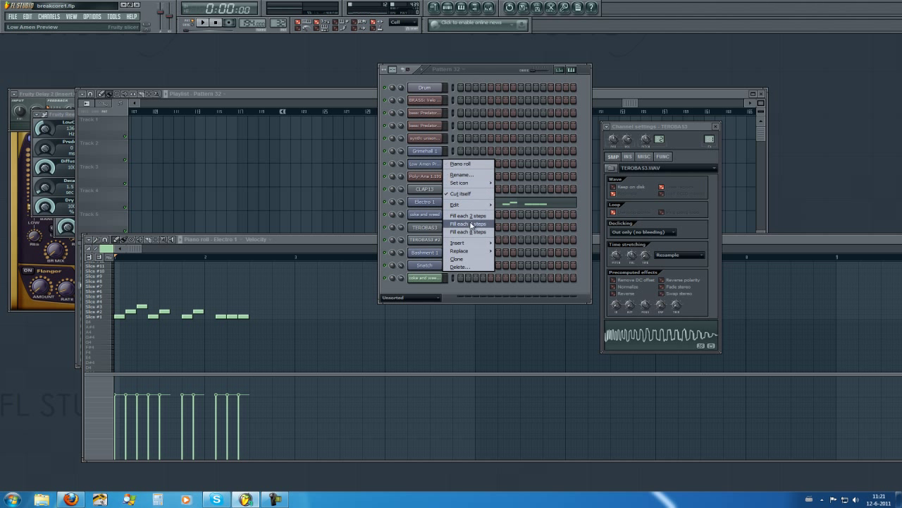
left_click(469, 169)
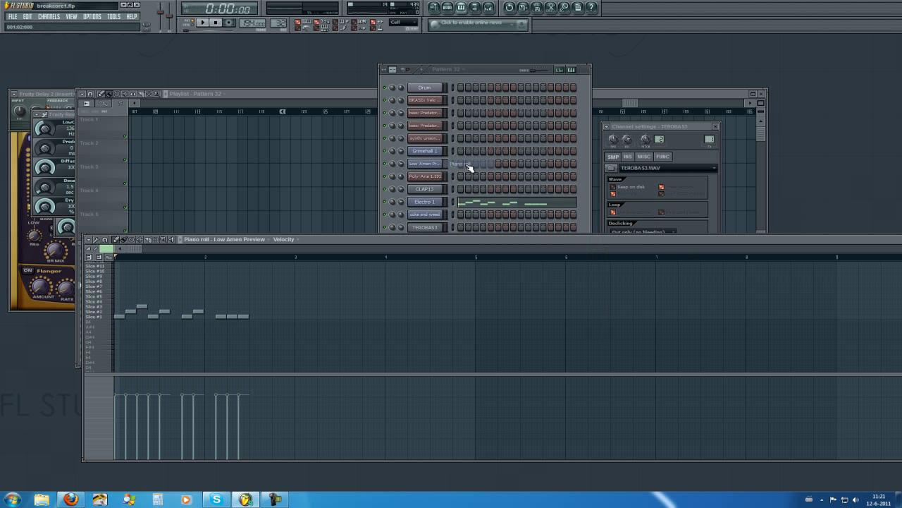
left_click(177, 308)
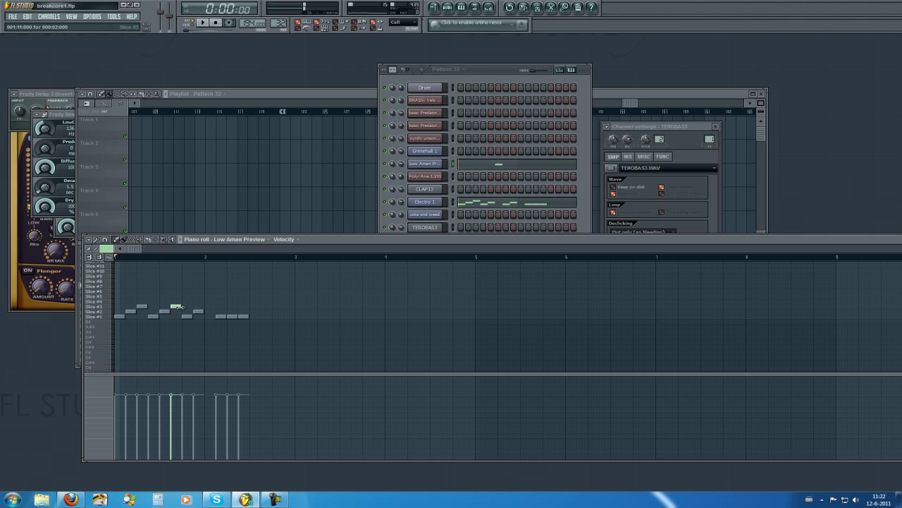
left_click(177, 307)
key("space")
left_click(205, 310)
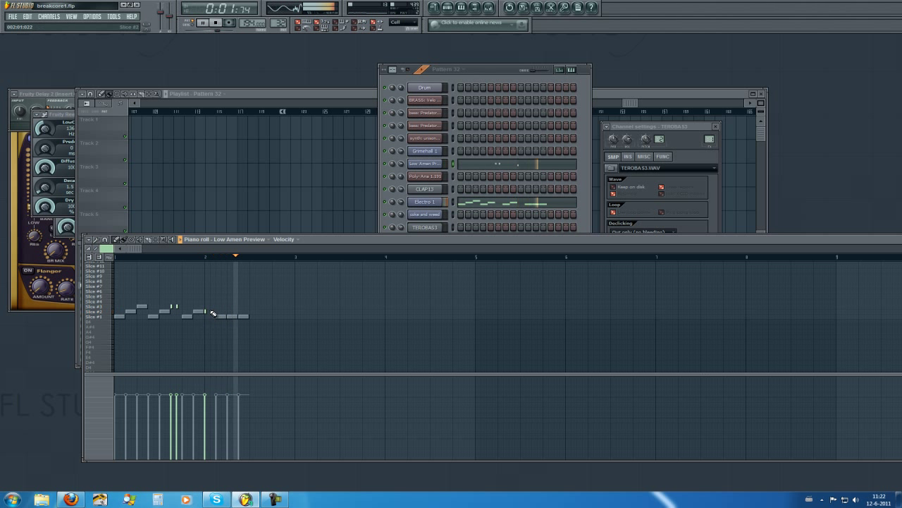
key("space")
left_click(209, 312)
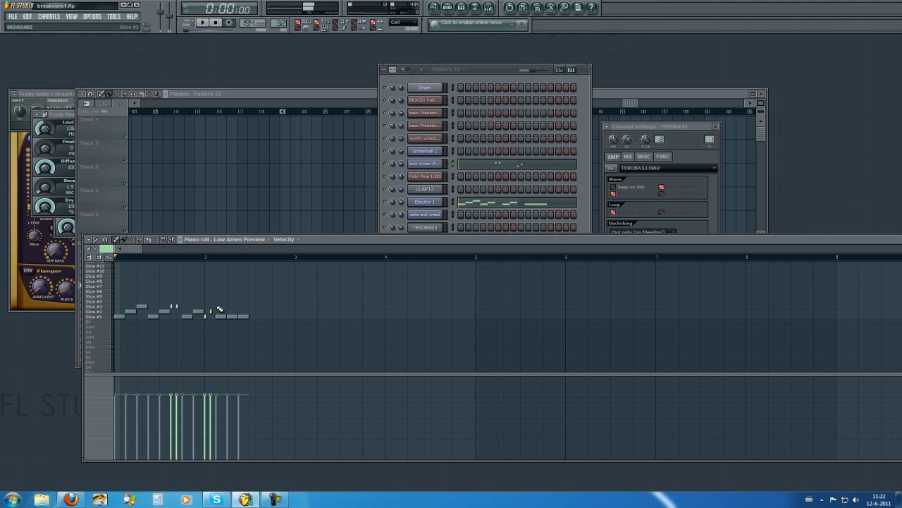
- Switch the piano roll to Electro 1 and delete its last two notes in bar 1
left_click(237, 239)
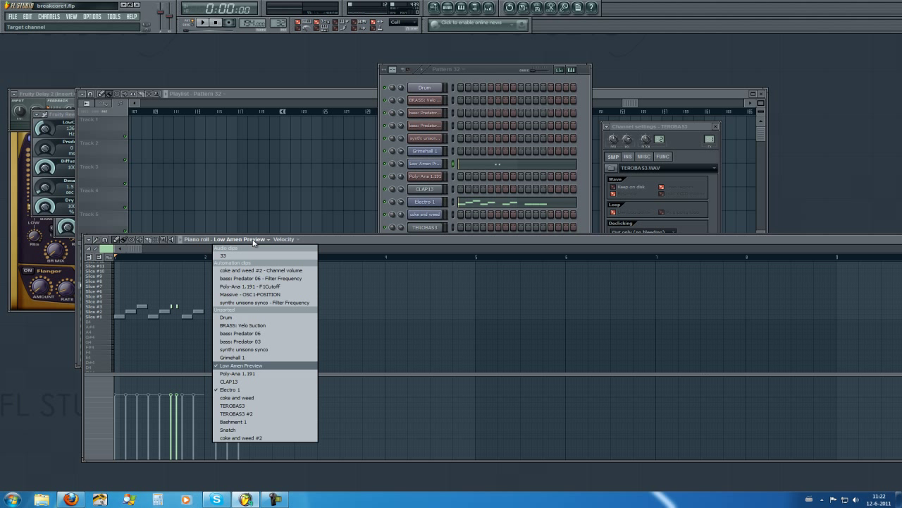
left_click(248, 393)
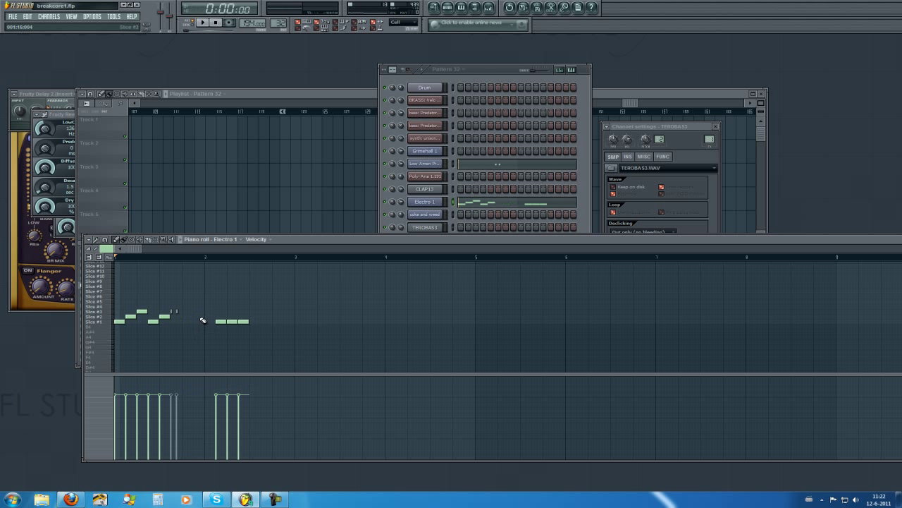
- Continue the short Low Amen Preview notes from step 13 through early bar 2 on slices #1, #2, #3, #3, #1, #1, and audition the pattern
left_click(226, 240)
left_click(239, 366)
left_click(191, 325)
left_click(188, 321)
left_click(200, 316)
left_click(195, 317)
left_click(199, 317)
left_click_drag(208, 310, 195, 322)
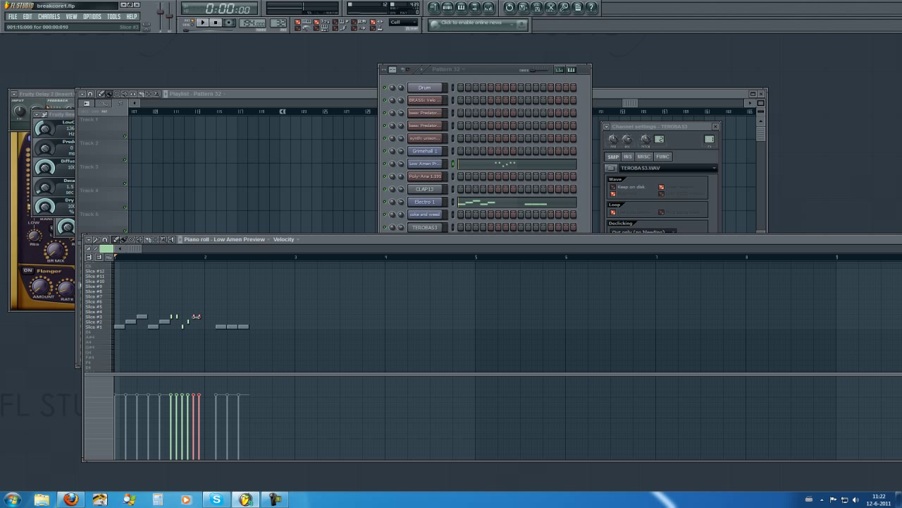
left_click(209, 327)
key("space")
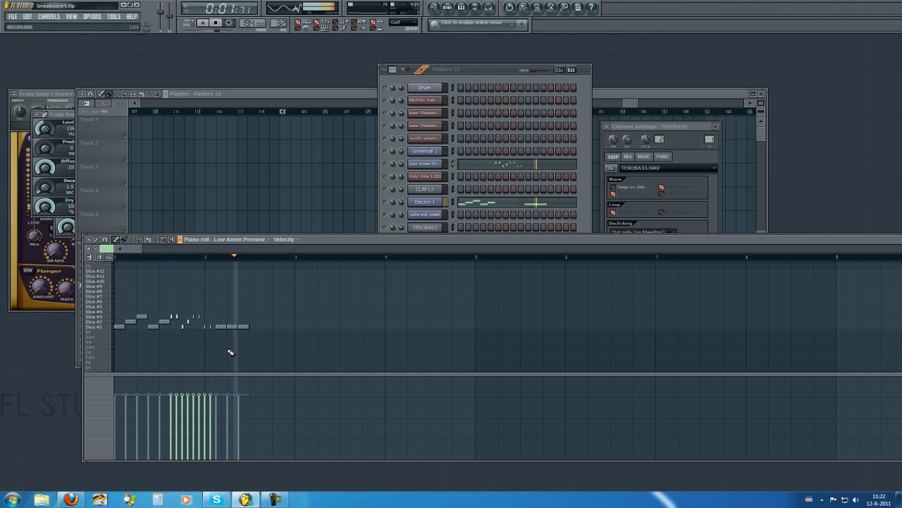
key("space")
- Fill the second half of bar 2 with Grimehall 1 notes on slices #4, #4, #6 and #4, and play the pattern
left_click(243, 239)
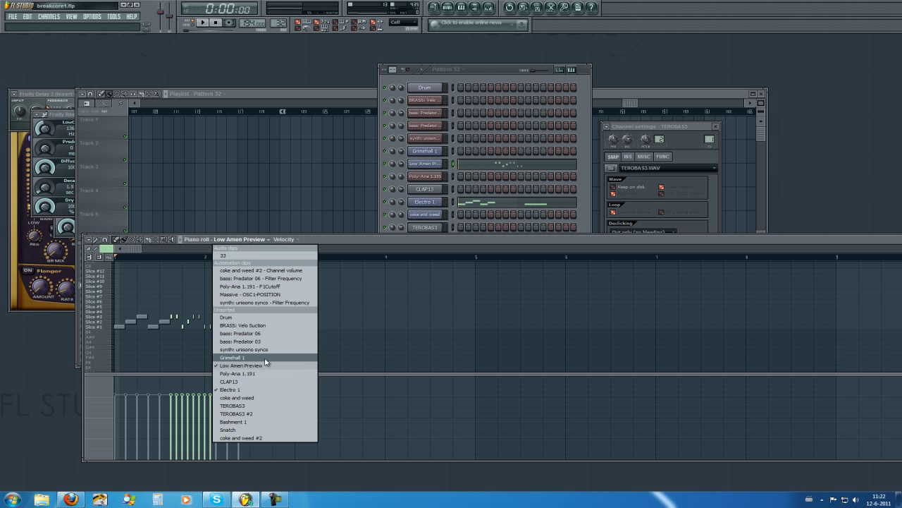
left_click(264, 359)
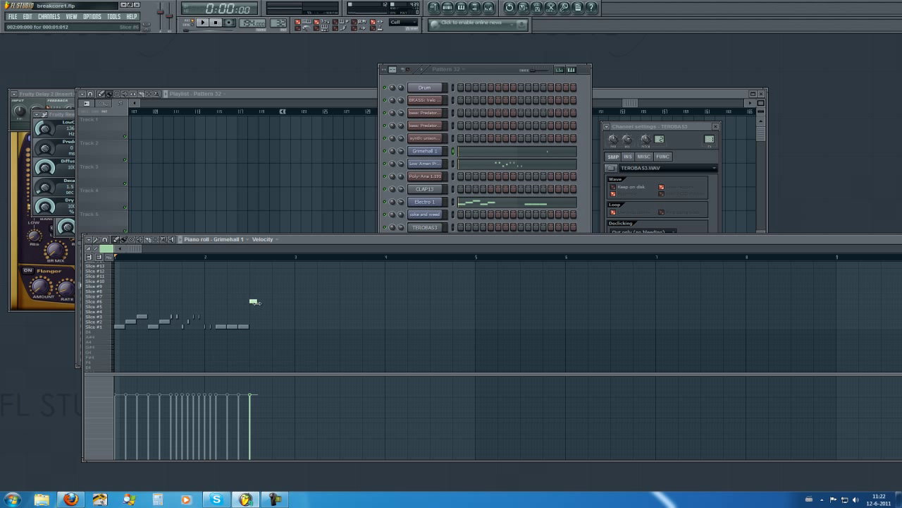
left_click(263, 301)
left_click(276, 302)
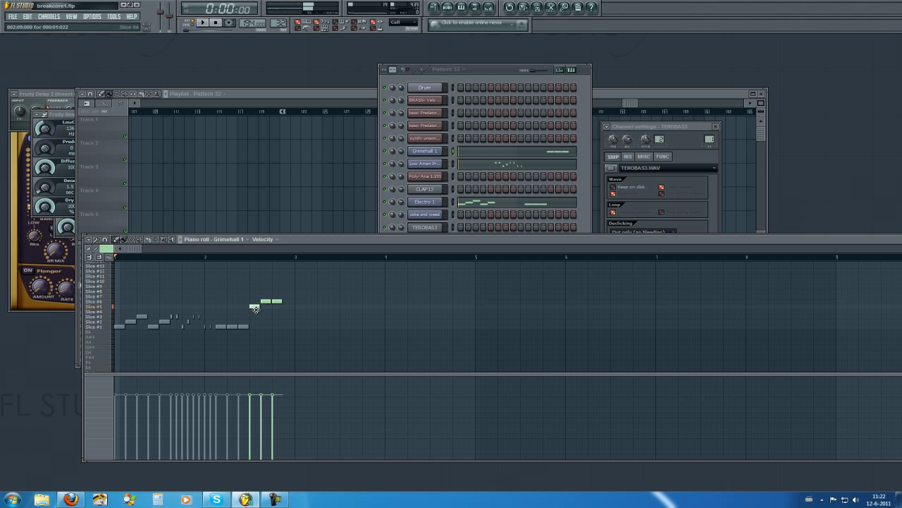
left_click_drag(266, 301, 265, 310)
key("space")
left_click(289, 312)
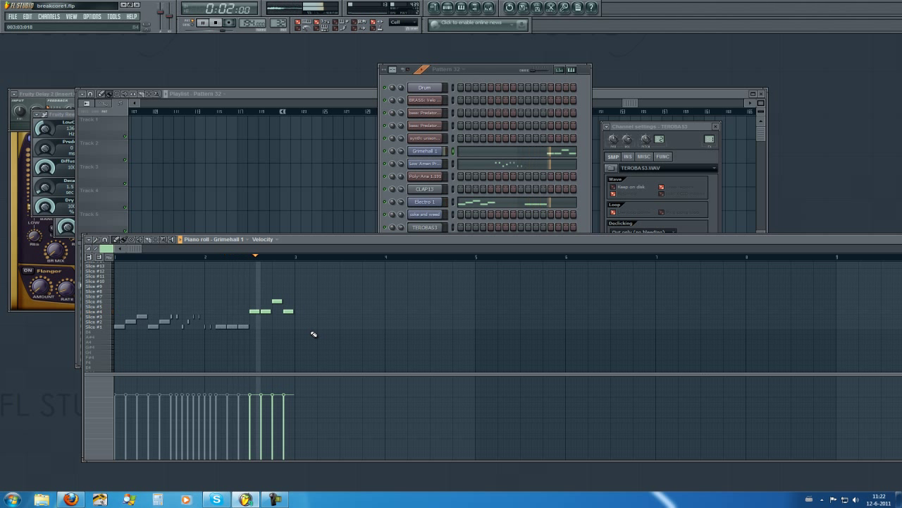
key("space")
- Add coke and weed Slice #16 notes in bar 1, a long one at step 5 and two short ones at steps 11 and 12, auditioning them
left_click(244, 239)
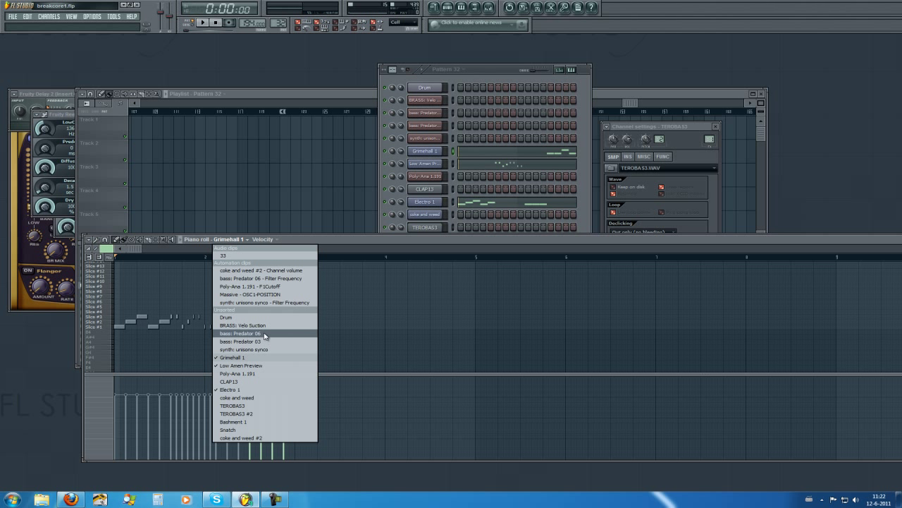
left_click(250, 399)
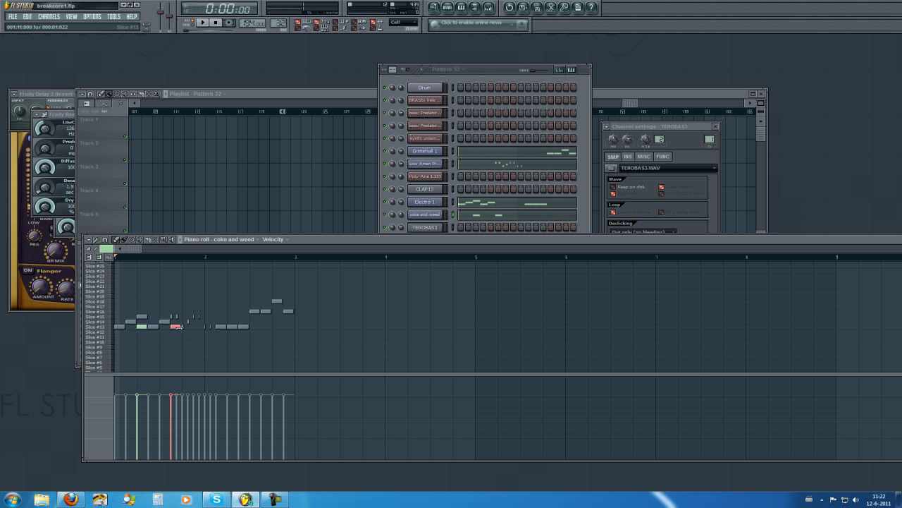
left_click(175, 326)
key("space")
key("space")
key("shift+Up")
key("space")
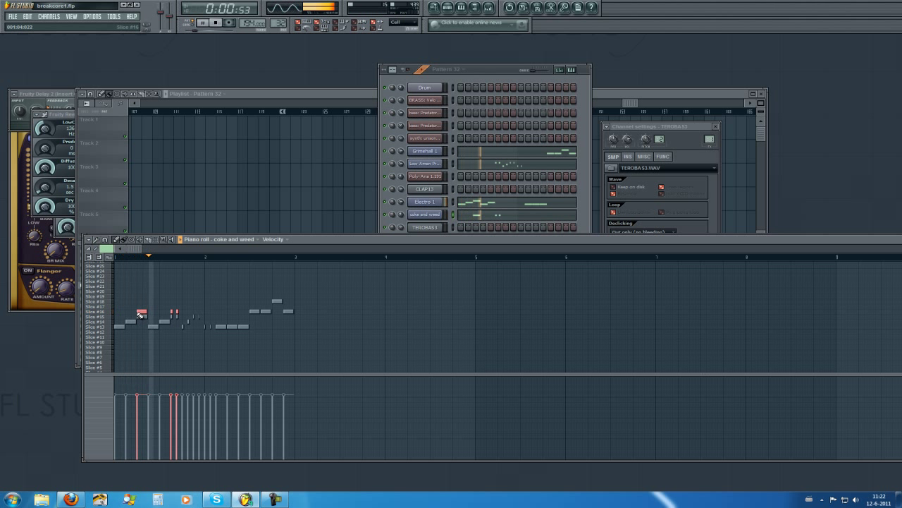
key("space")
- Place a short coke and weed note on Slice #14 at the start of bar 2, testing its position by playback
left_click(216, 326)
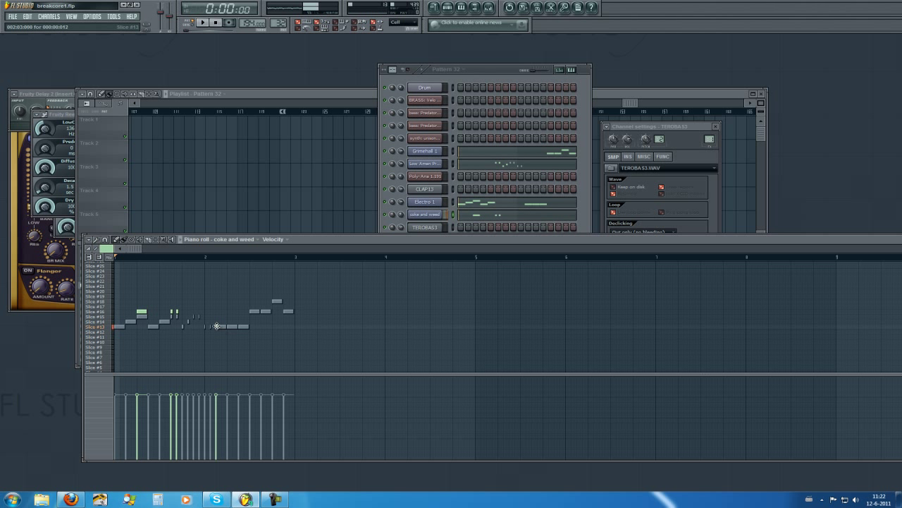
key("space")
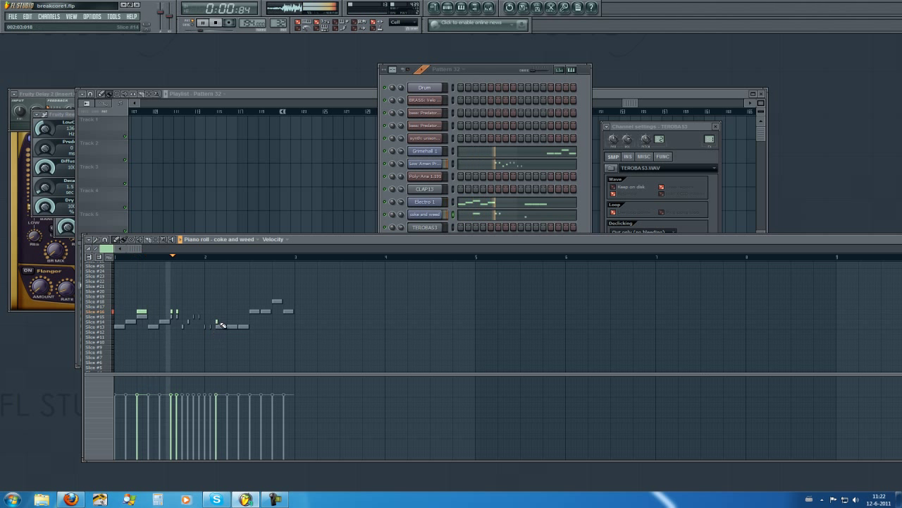
key("space")
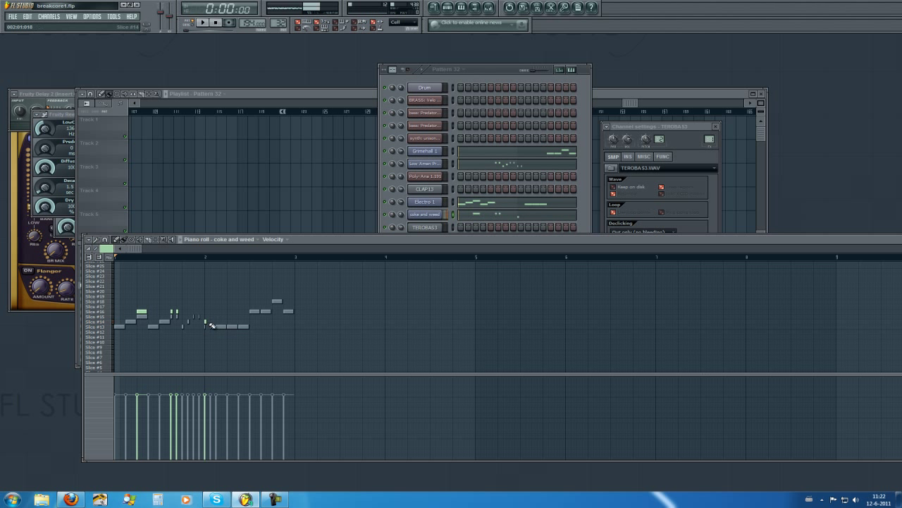
key("space")
left_click(211, 323)
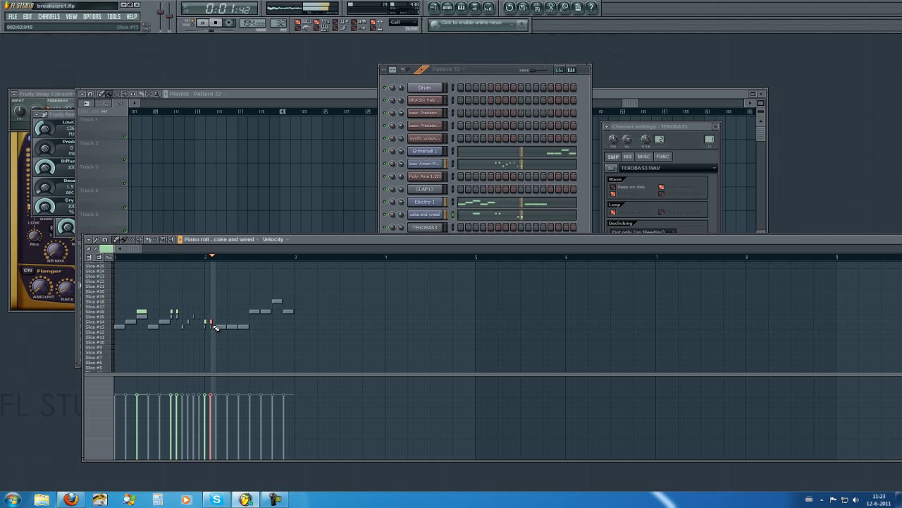
key("space")
- Open the TEROBAS3 piano roll, place two-step G#4 notes at steps 5 and 11 of bar 1, and audition them
left_click(486, 84)
right_click(437, 227)
left_click(459, 229)
left_click(118, 327)
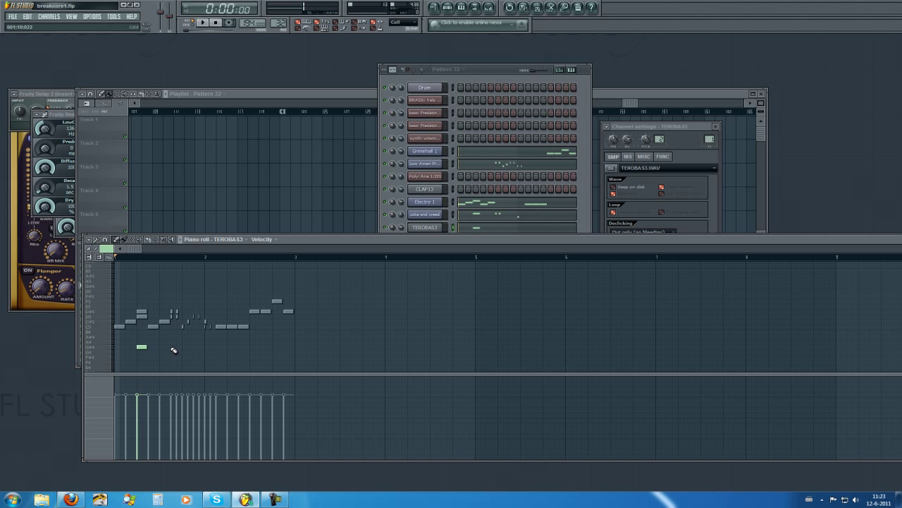
key("space")
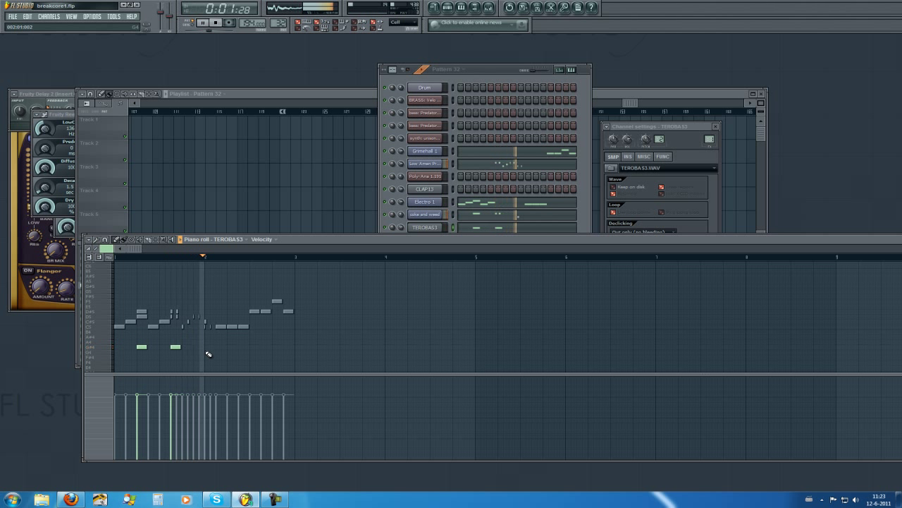
key("space")
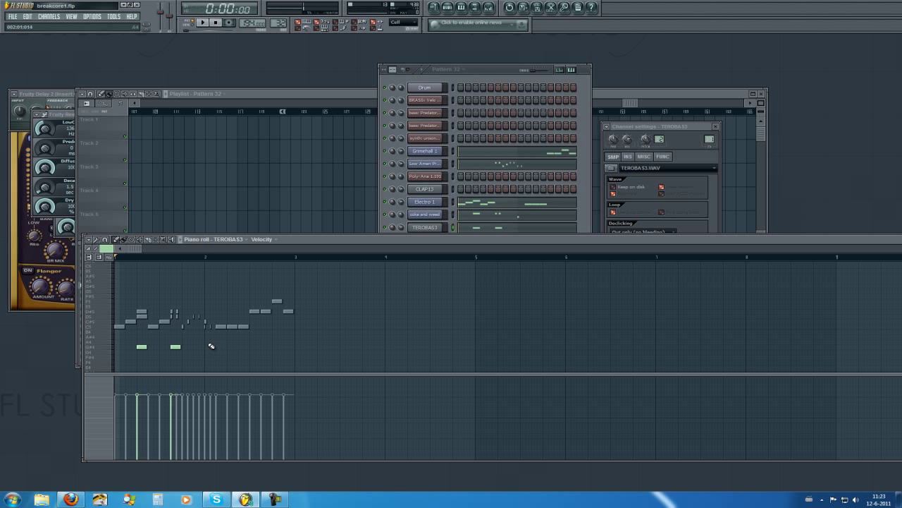
- Place TEROBAS3 C5 notes at steps 3 and 7 of bar 2, adjusting their positions by ear during playback
key("space")
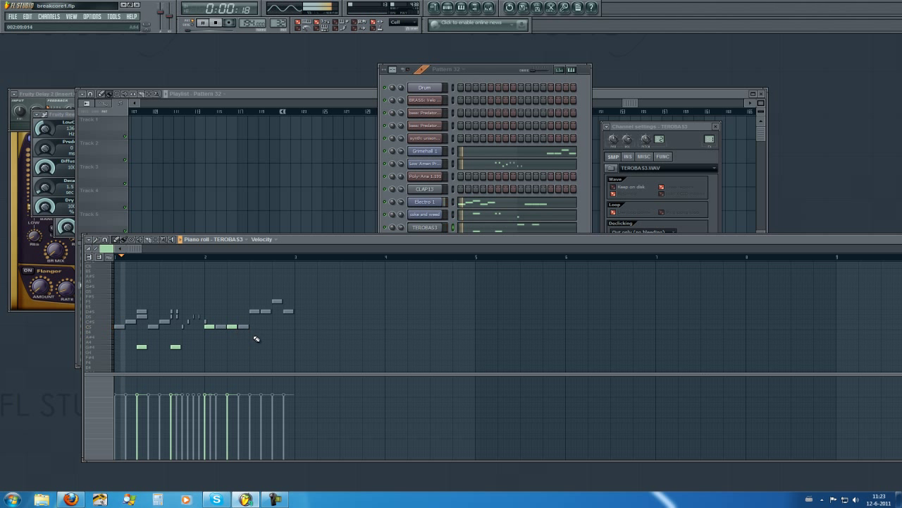
key("space")
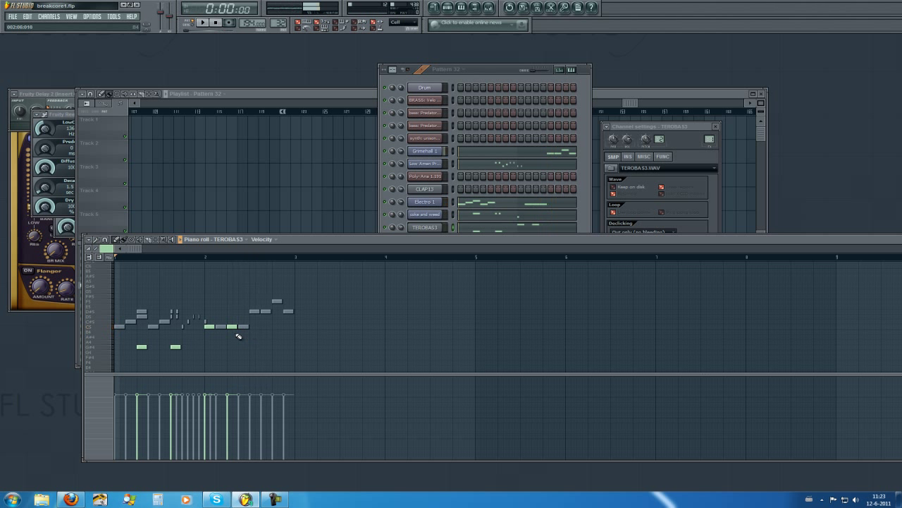
left_click(221, 328)
key("space")
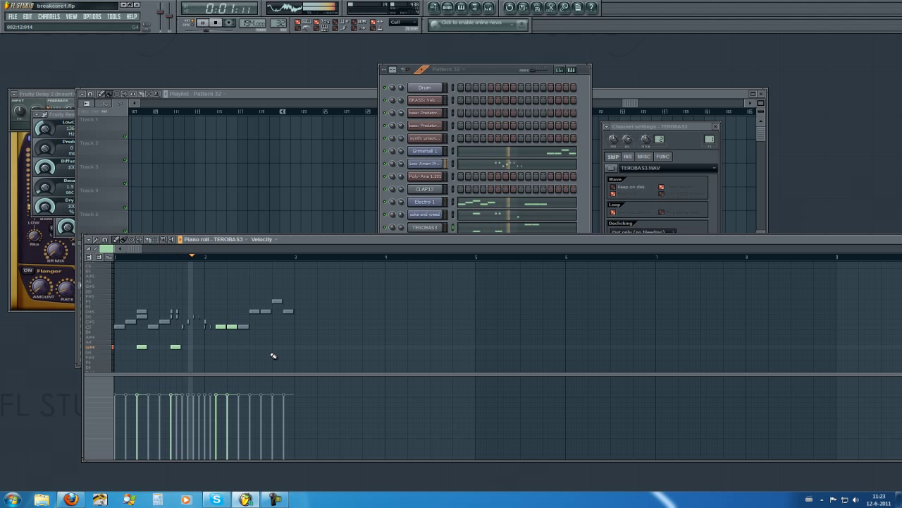
key("space")
left_click(245, 327)
- In the Low Amen Preview piano roll, place two-step Slice #3 notes at steps 9 and 11 of bar 2 and select them
left_click(246, 239)
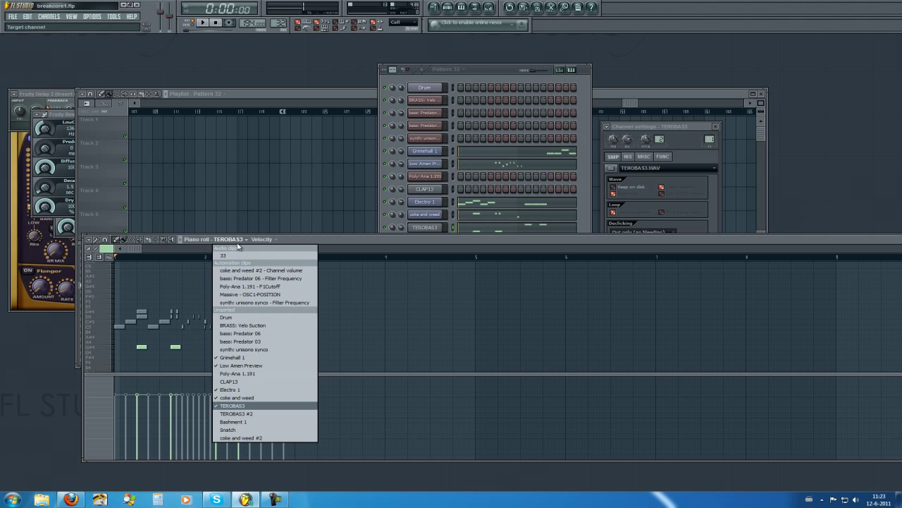
left_click(256, 372)
left_click(253, 305)
left_click(254, 310)
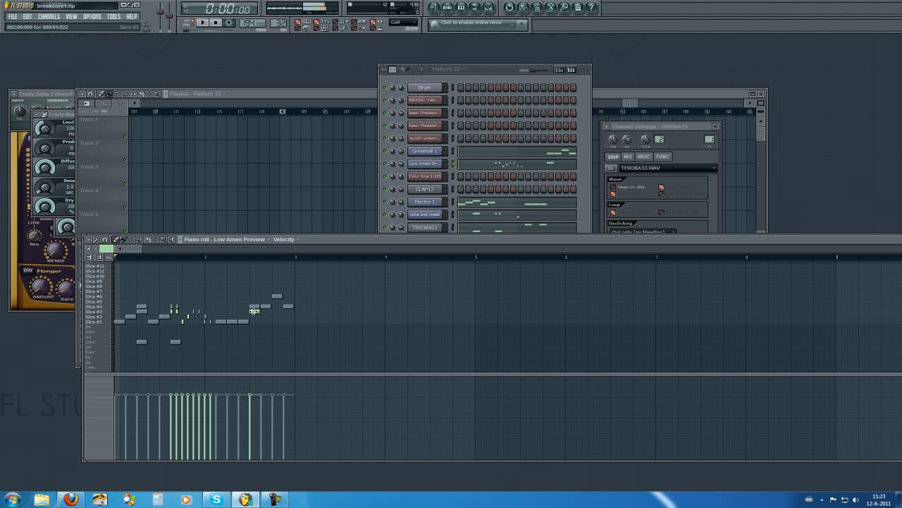
left_click(256, 311, "ctrl")
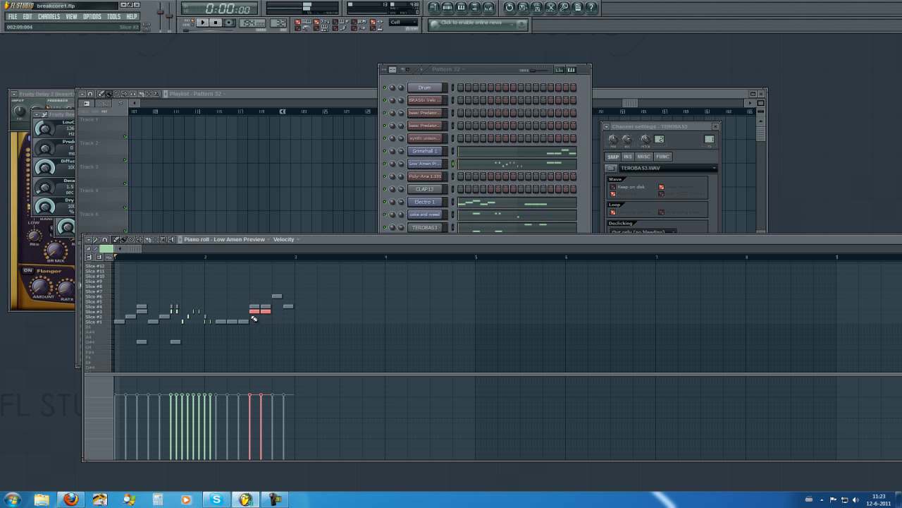
- Chop the two selected Slice #3 notes into short repeated hits and draw a rising velocity ramp across them
key("alt+u")
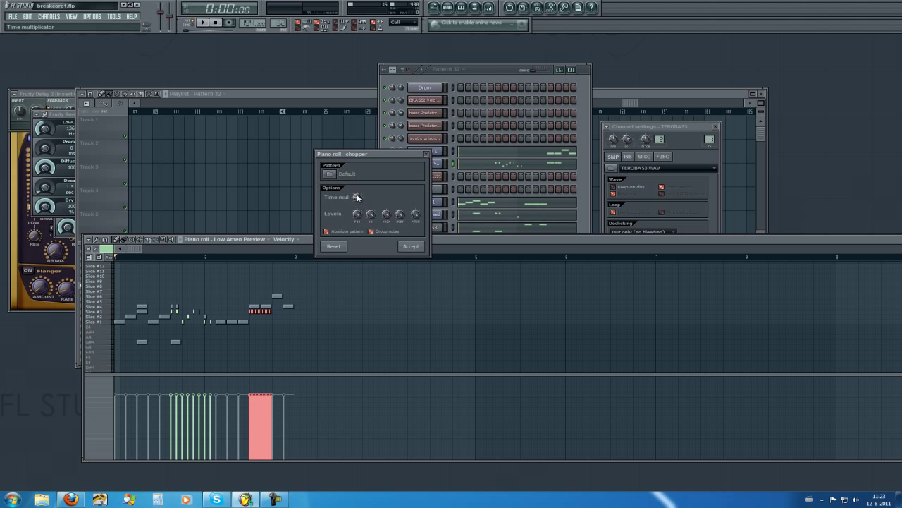
left_click_drag(357, 197, 358, 231)
key("Return")
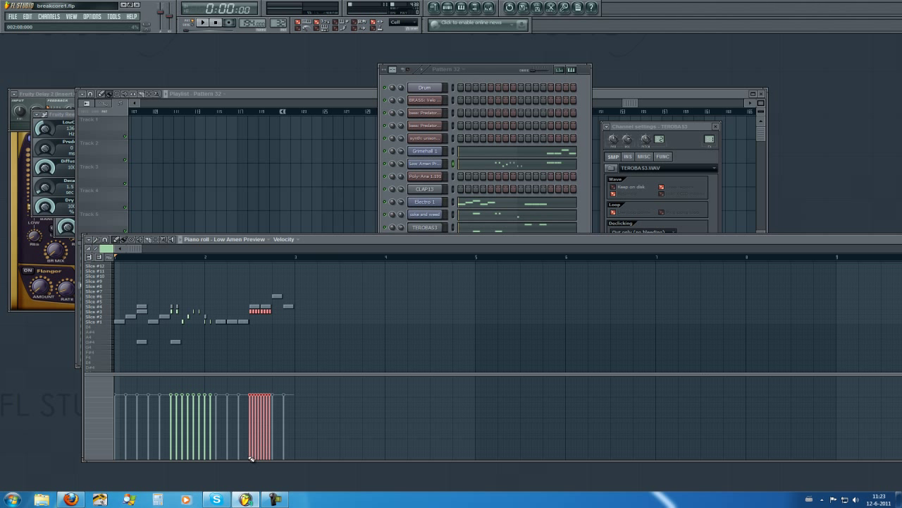
mouse_move(250, 459)
left_mouse_down()
mouse_move(270, 436)
mouse_move(280, 387)
left_mouse_up()
left_click_drag(251, 458, 280, 391)
- Remove the Grimehall 1 notes at steps 9 and 11 of bar 2 and audition the pattern
left_click(250, 240)
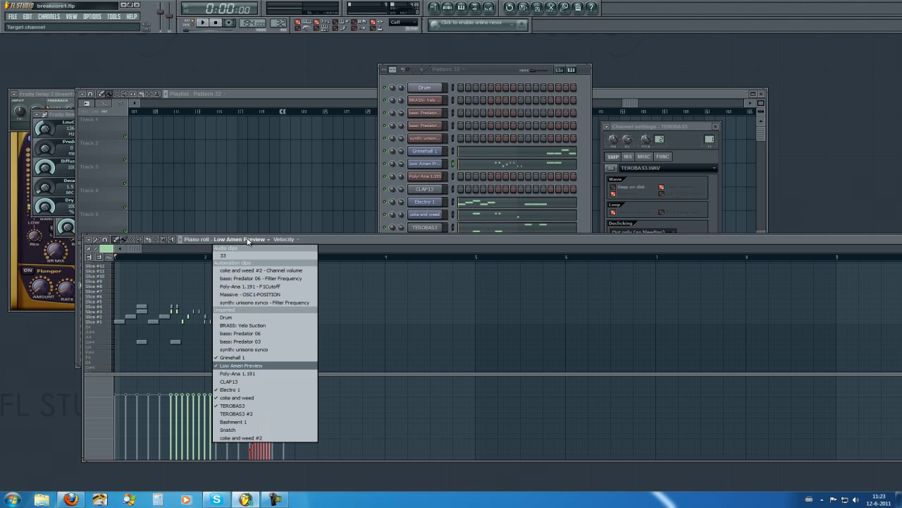
left_click(255, 357)
key("space")
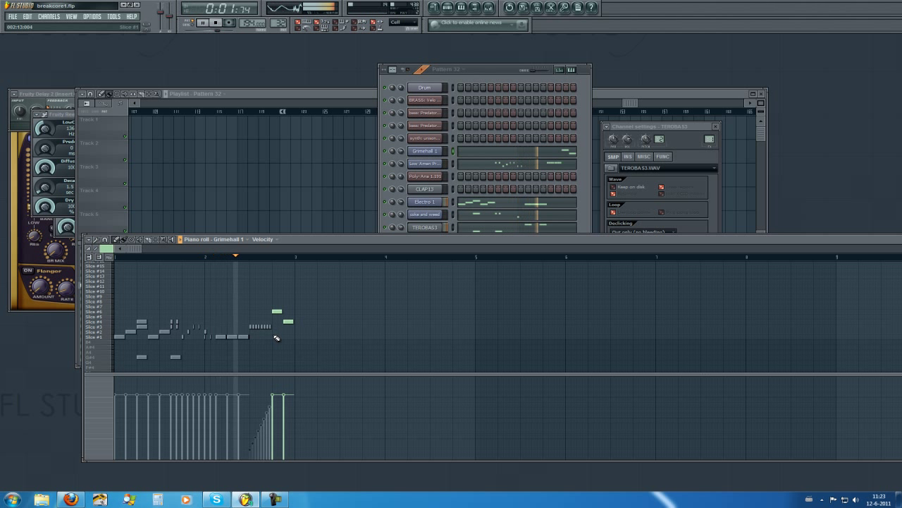
key("space")
- In the coke and weed piano roll, place three-step Slice #25 notes at steps 1, 4 and 7 of bar 3
left_click(232, 241)
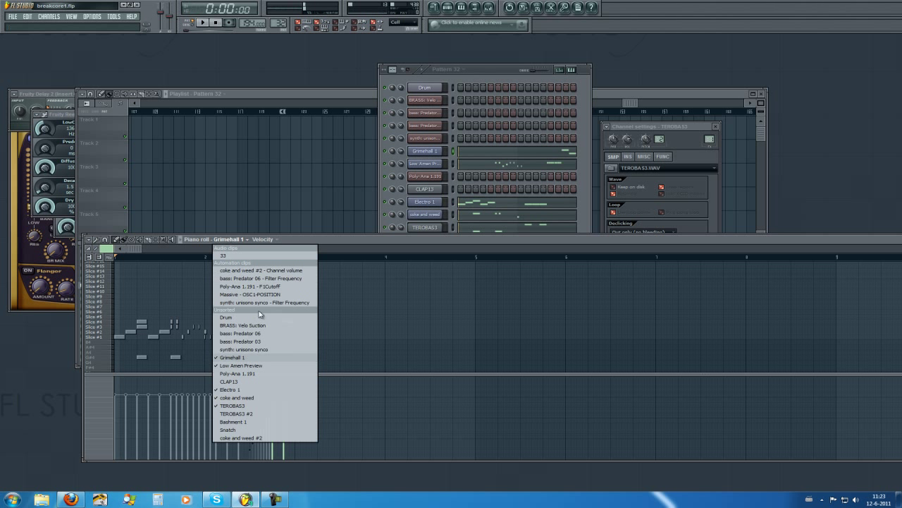
left_click(253, 400)
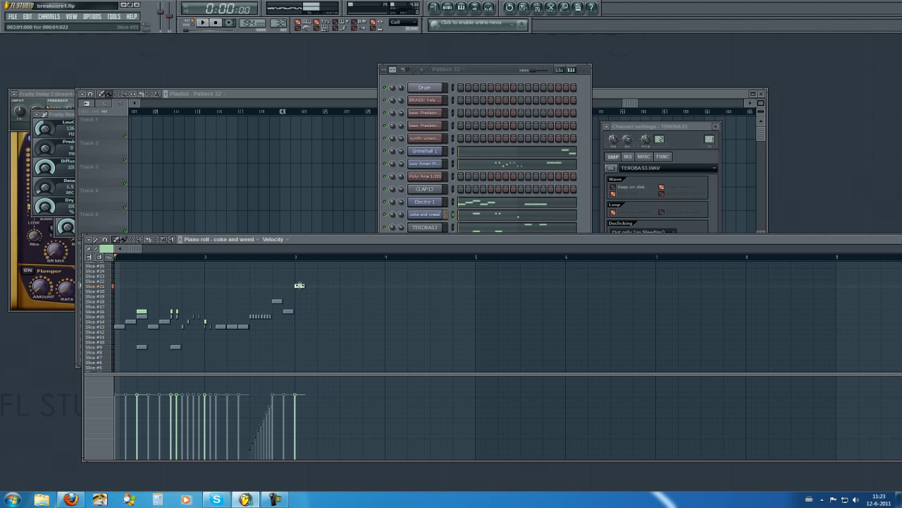
scroll(299, 277, "up", 1)
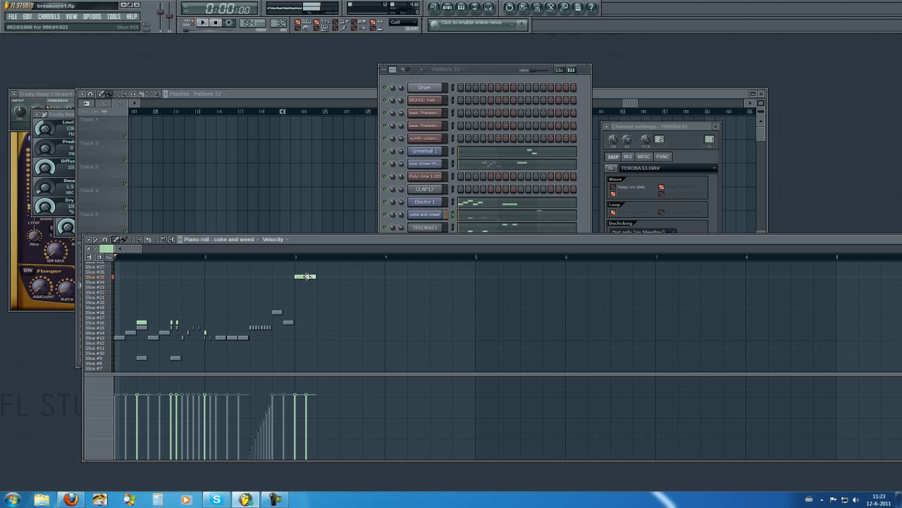
left_click_drag(310, 276, 317, 276)
left_click(325, 276)
left_click(332, 278)
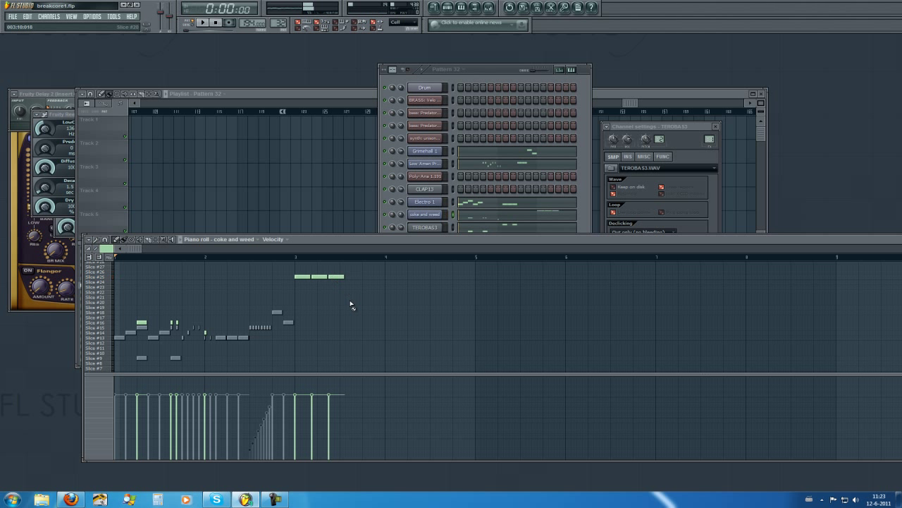
- Place one-step Low Amen Preview notes on steps 1 to 9 of bar 3, climbing through Slices #1, #2 and #3 three times
left_click(233, 240)
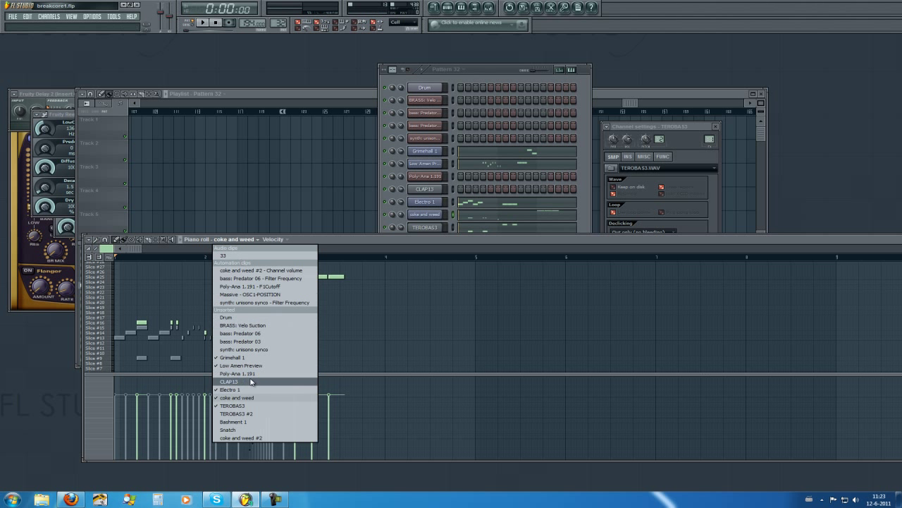
left_click(286, 366)
left_click(298, 321)
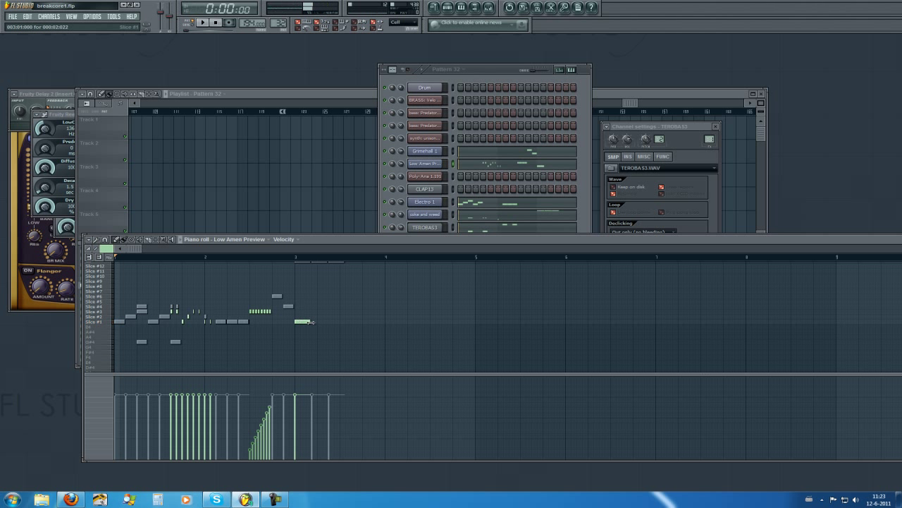
left_click(310, 316)
left_click(303, 316)
left_click(308, 311)
left_click(313, 321)
key("space")
left_click(320, 315)
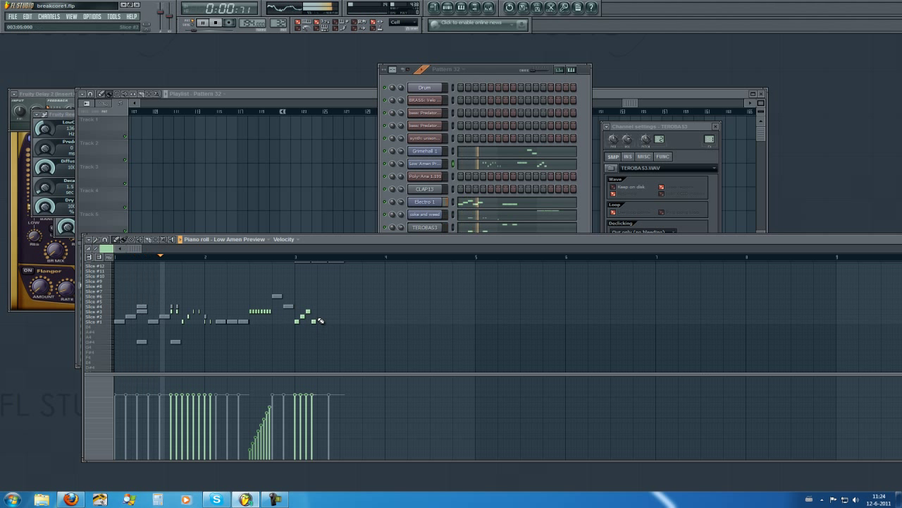
left_click(325, 311)
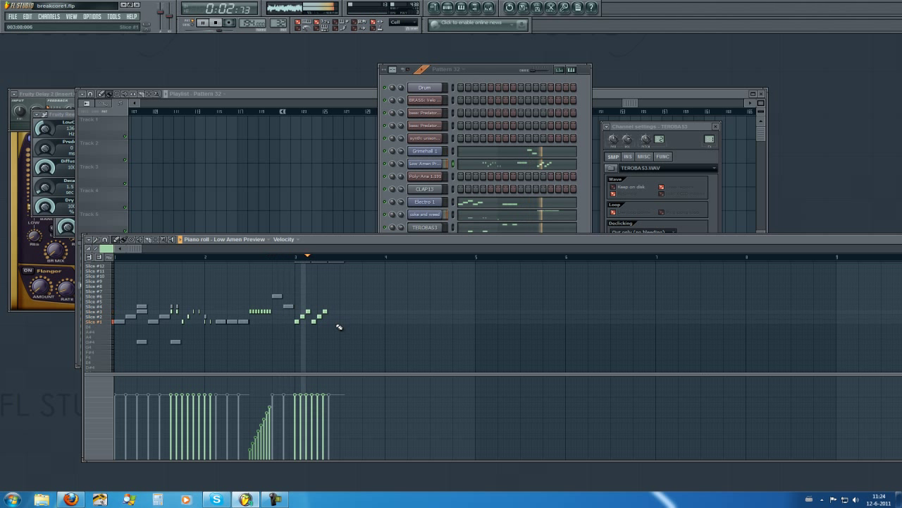
key("space")
left_click(331, 322)
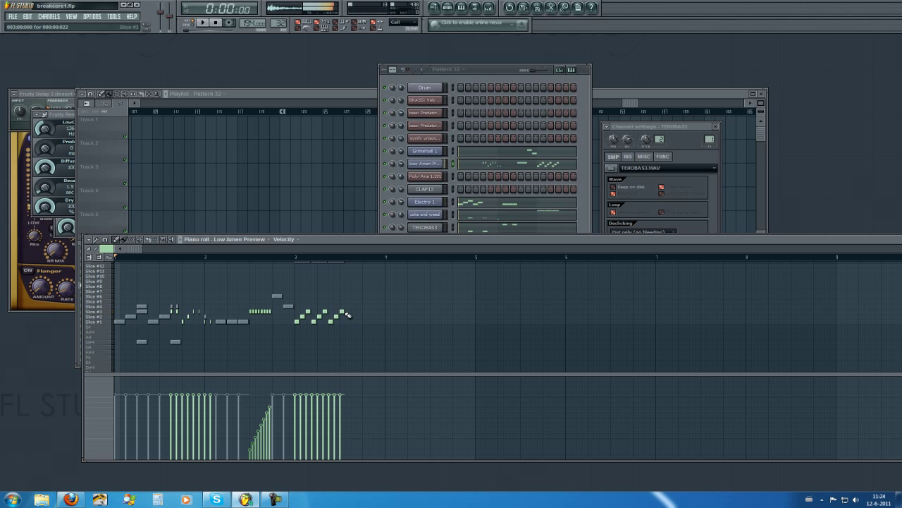
- Select the nine Low Amen Preview notes in bar 3, shorten them all to brief stabs, and audition the pattern
left_click_drag(346, 307, 296, 335)
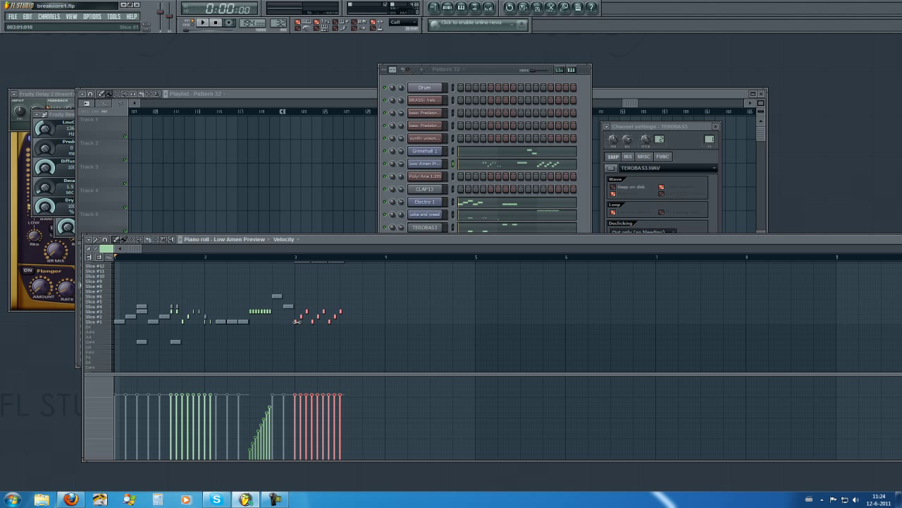
left_click(252, 239)
left_click(268, 355)
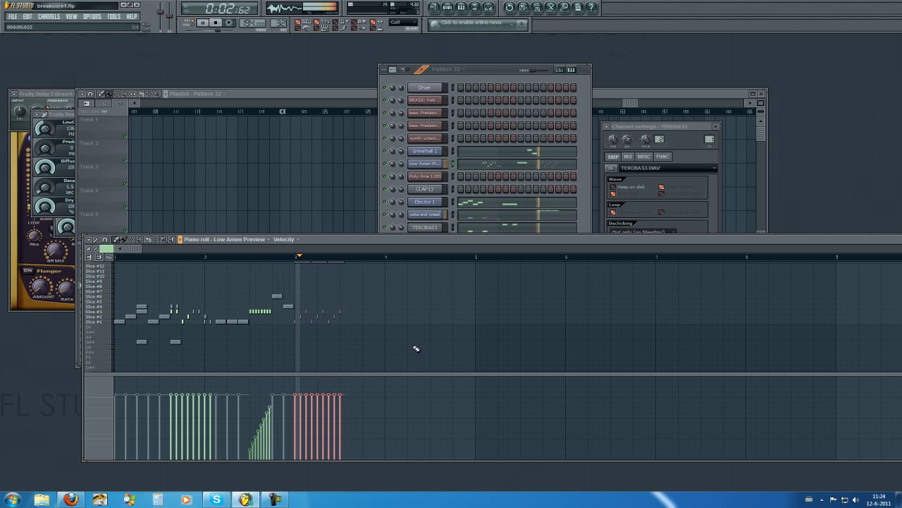
- Open the CLAP13 piano roll and place a two-step G#4 note at step 3 of bar 3 during playback
left_click(250, 240)
left_click(275, 383)
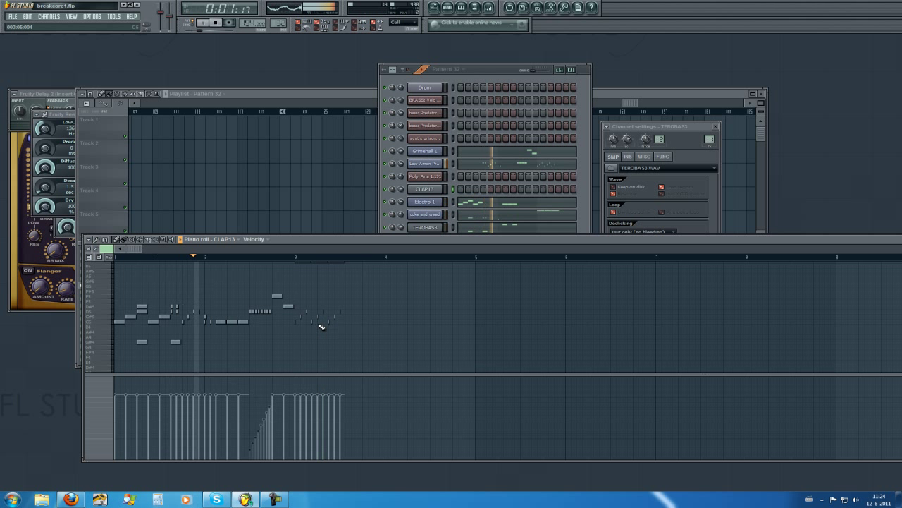
left_click_drag(318, 302, 312, 342)
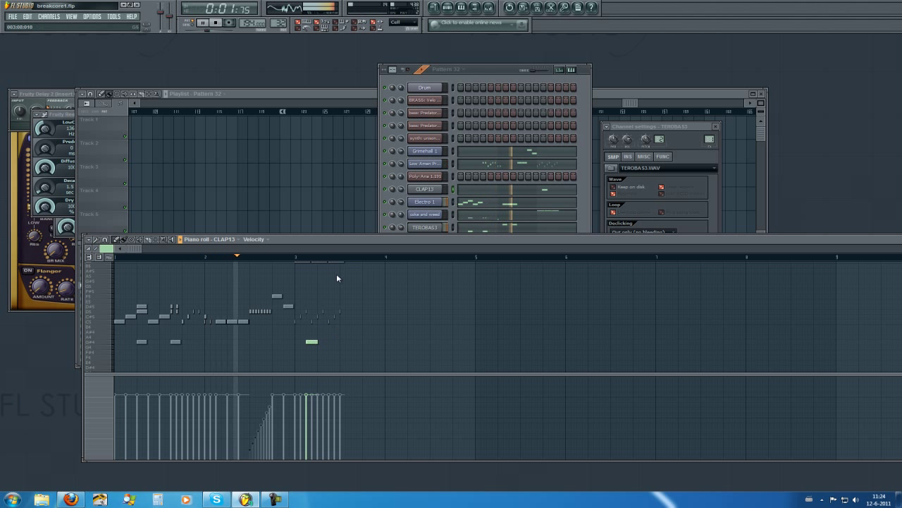
key("space")
- Place two-step TEROBAS3 #2 C5 notes at step 13 of bar 3 and the start of bar 4, the second with near-zero velocity
left_click(228, 240)
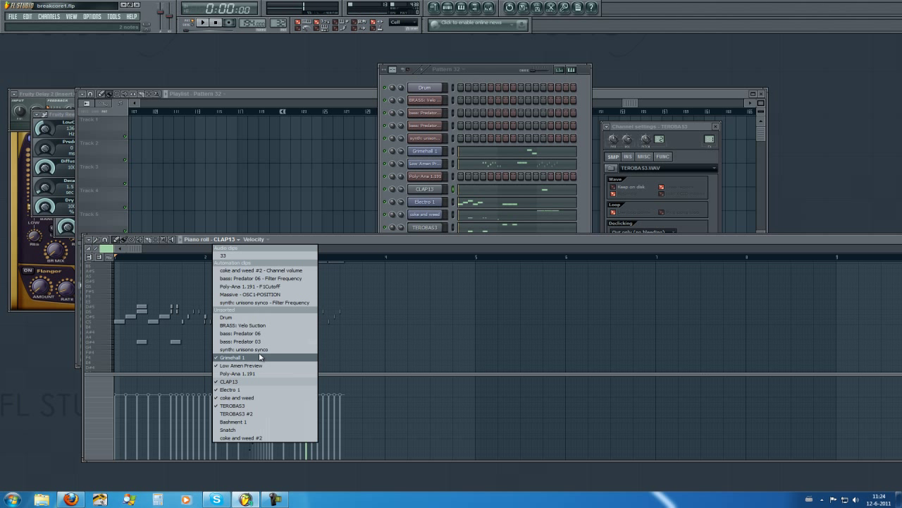
left_click(253, 413)
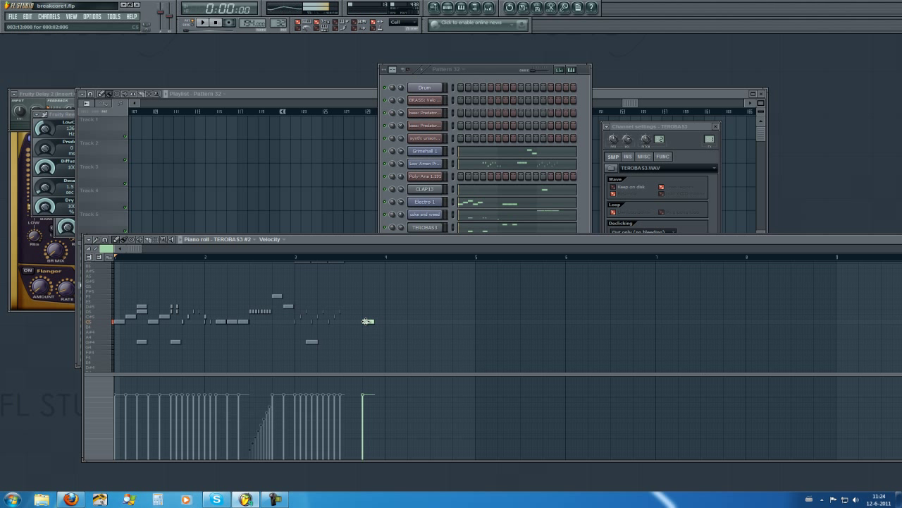
left_click(389, 322)
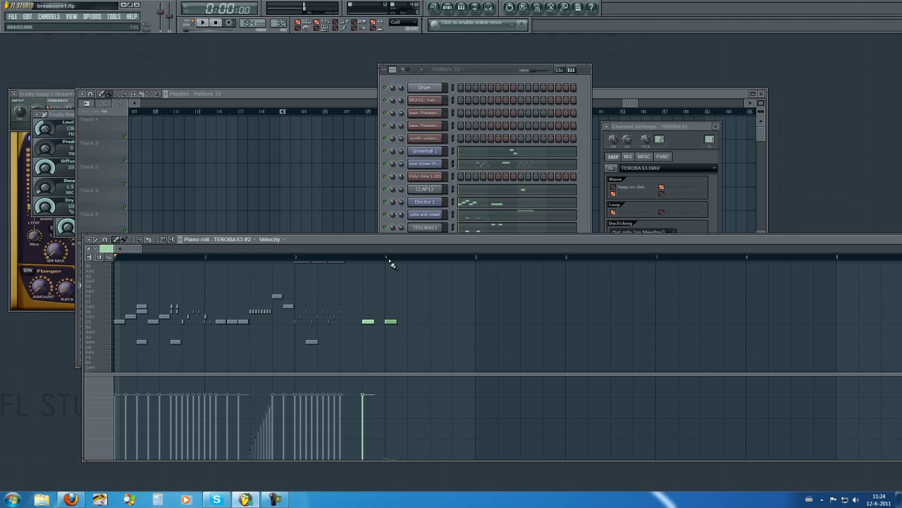
- Fill bar 4 with two-step Bashment 1 notes: Slices #1, #2, #3, #1 and #2 in order, with Slice #3 at steps 11, 13 and 15
left_click(236, 239)
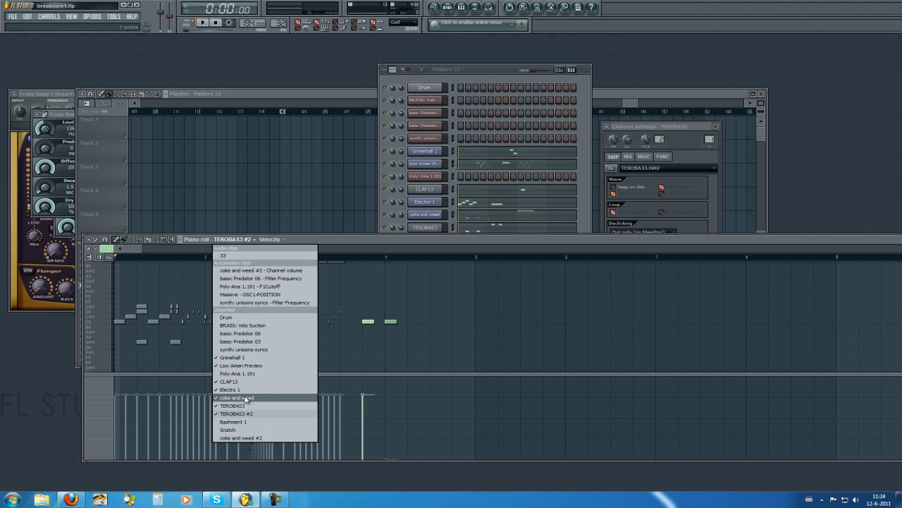
left_click(236, 422)
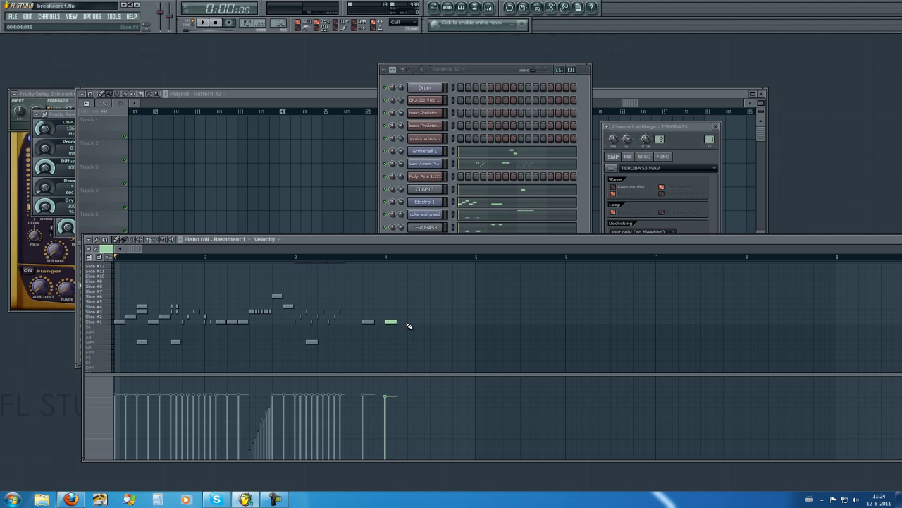
left_click(413, 311)
left_click(424, 320)
key("space")
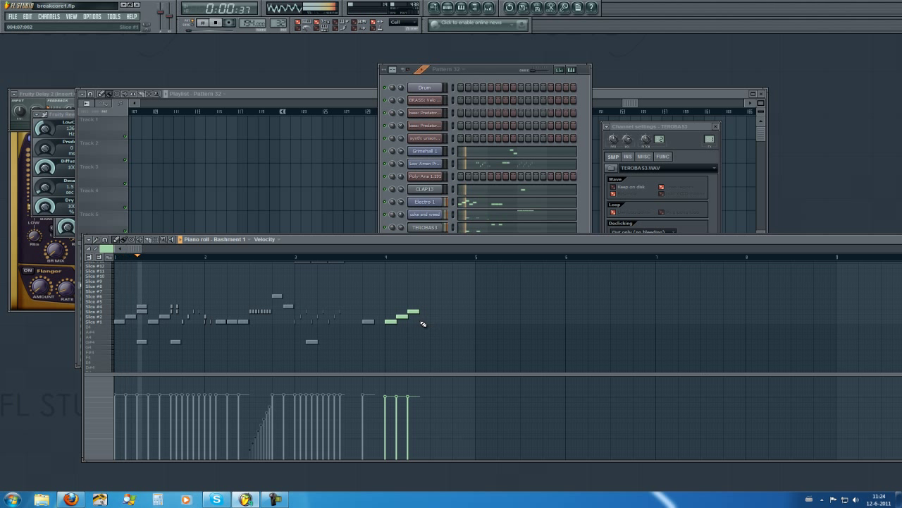
left_click(436, 316)
left_click(447, 311)
left_click(458, 311)
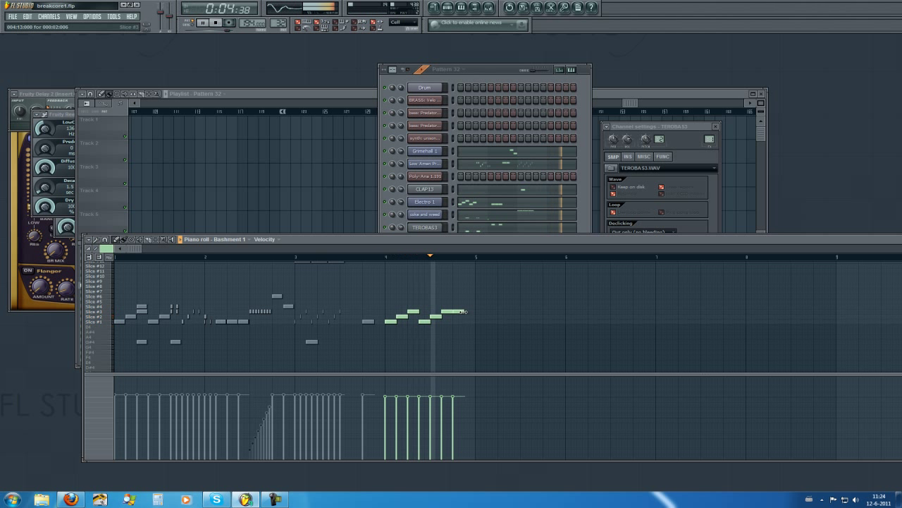
left_click_drag(470, 306, 462, 311)
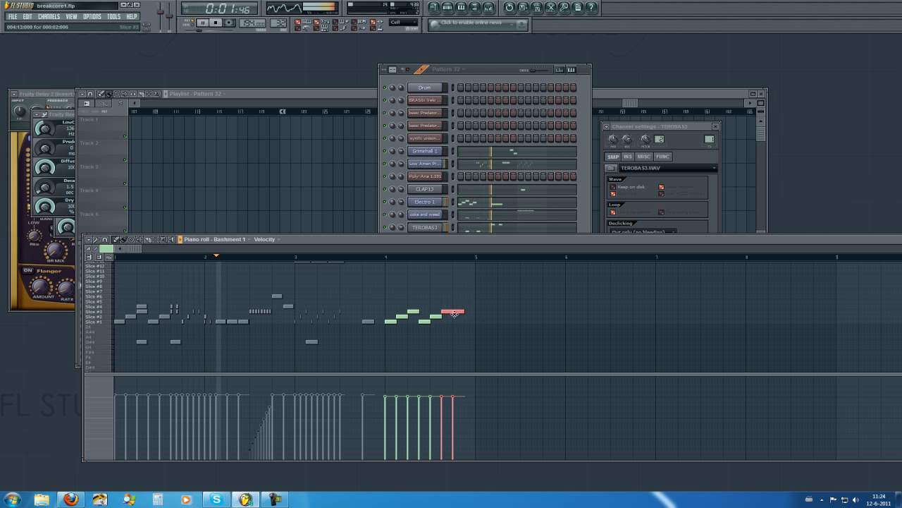
left_click(468, 311)
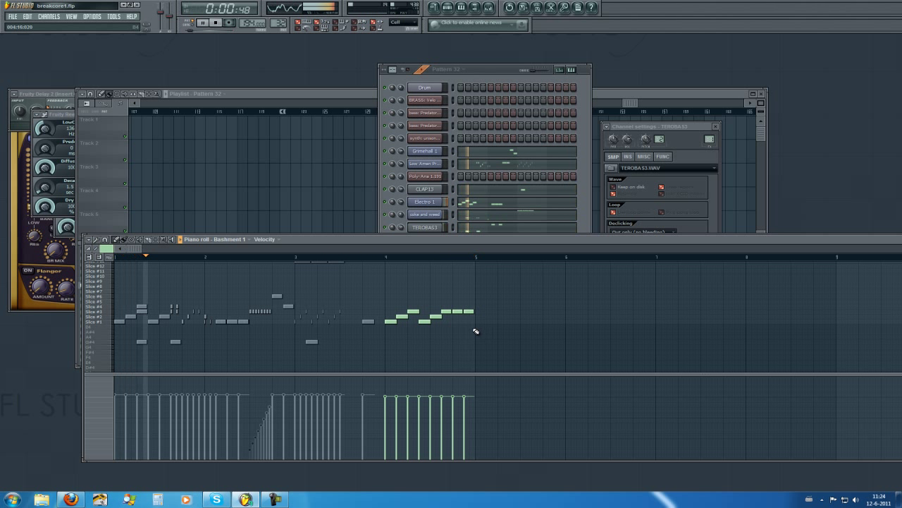
- Bring up the playlist, stop pattern playback, and select the time range spanning the Pattern 23 to Pattern 32 clips
left_click(644, 93)
key("space")
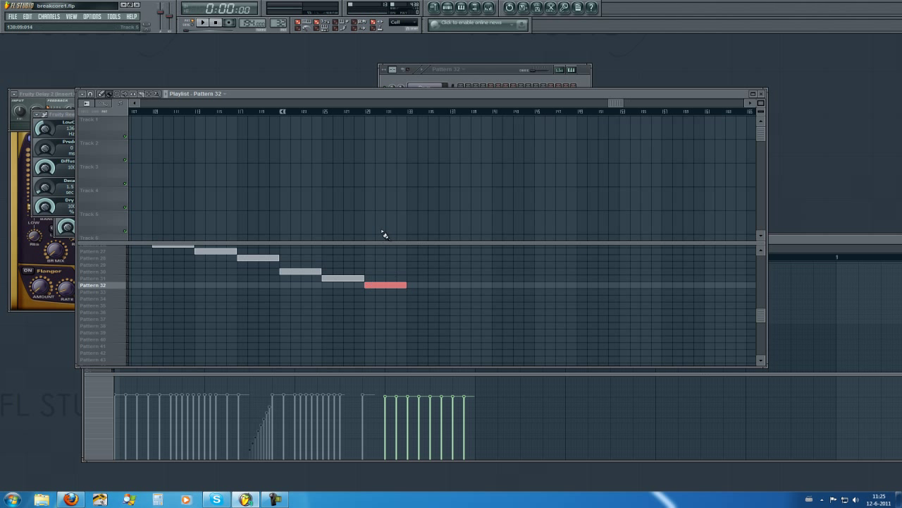
scroll(379, 207, "down", 3)
scroll(282, 345, "up", 4)
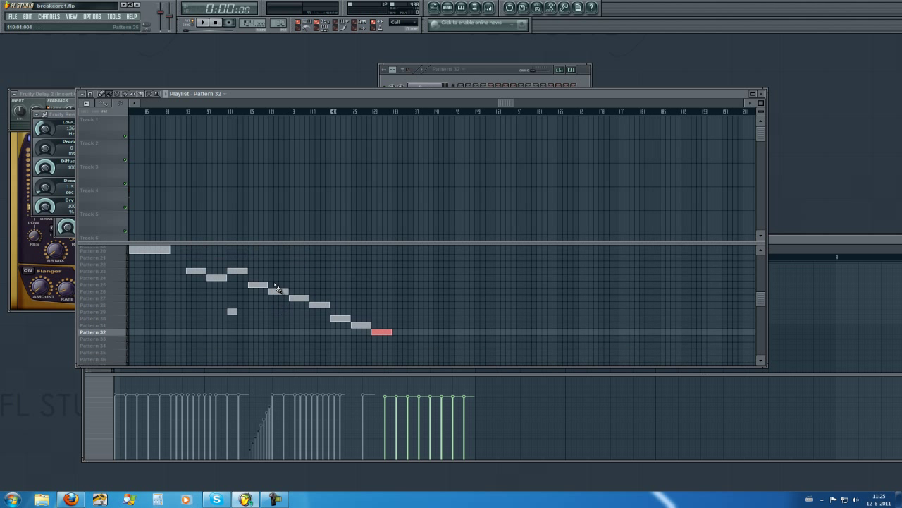
left_click_drag(192, 111, 394, 148)
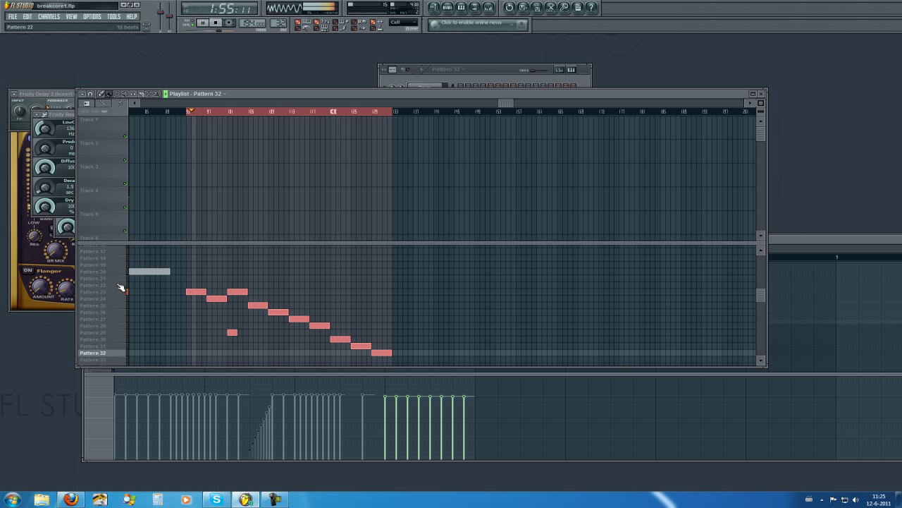
- Examine the channel contents of successive patterns from Pattern 23 onward while the selected song section plays
left_click(93, 291)
left_click(545, 81)
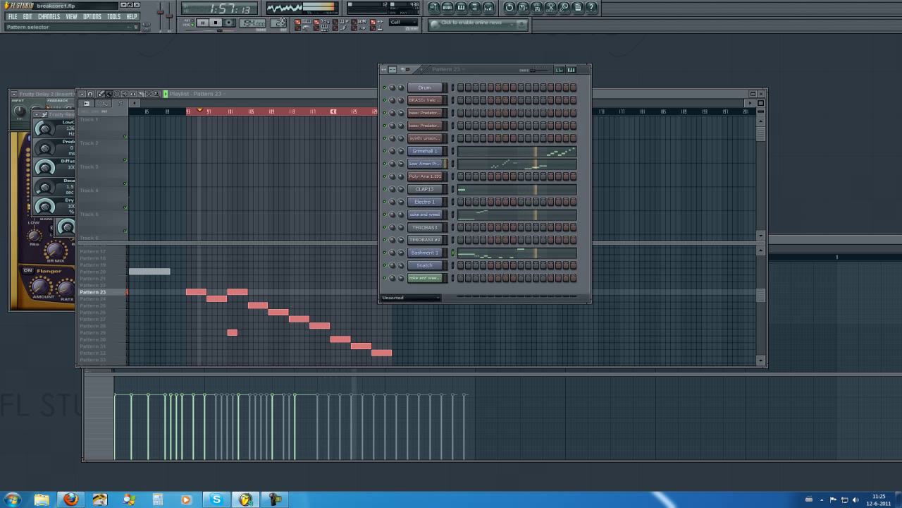
scroll(278, 27, "up", 1)
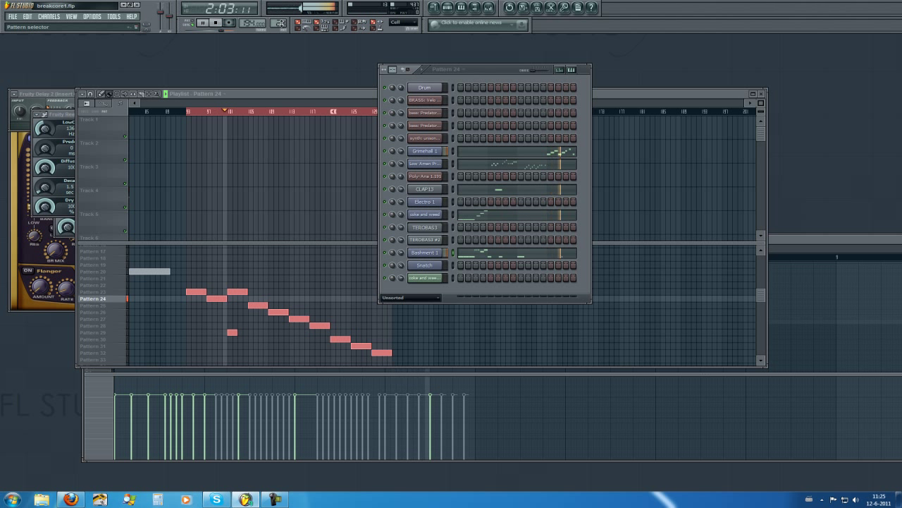
scroll(280, 23, "up", 1)
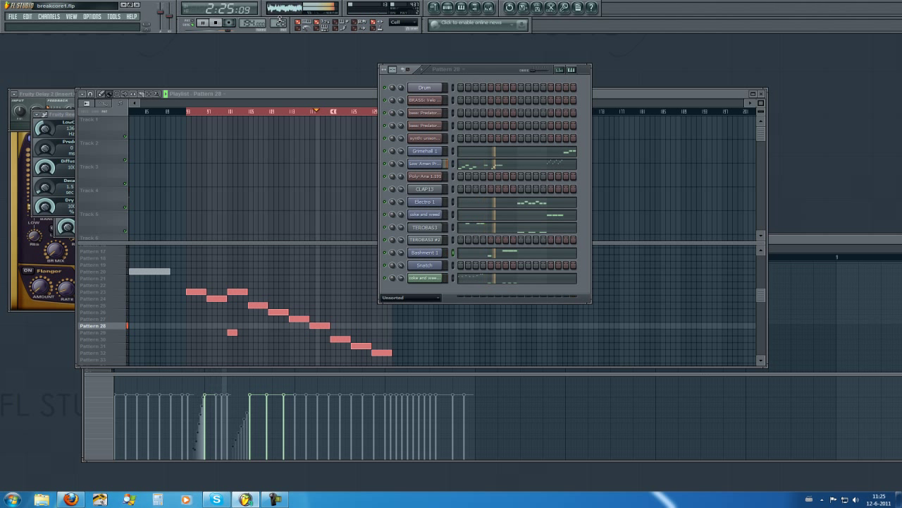
- Deselect the playlist clips and follow the channel contents from Pattern 28 through Pattern 32 as the song plays, stopping playback during Pattern 32
left_click(407, 356)
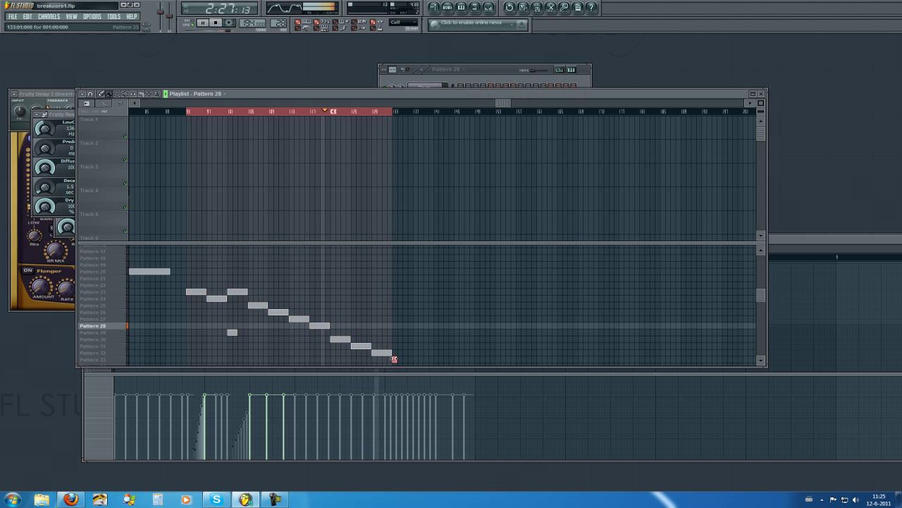
left_click(485, 80)
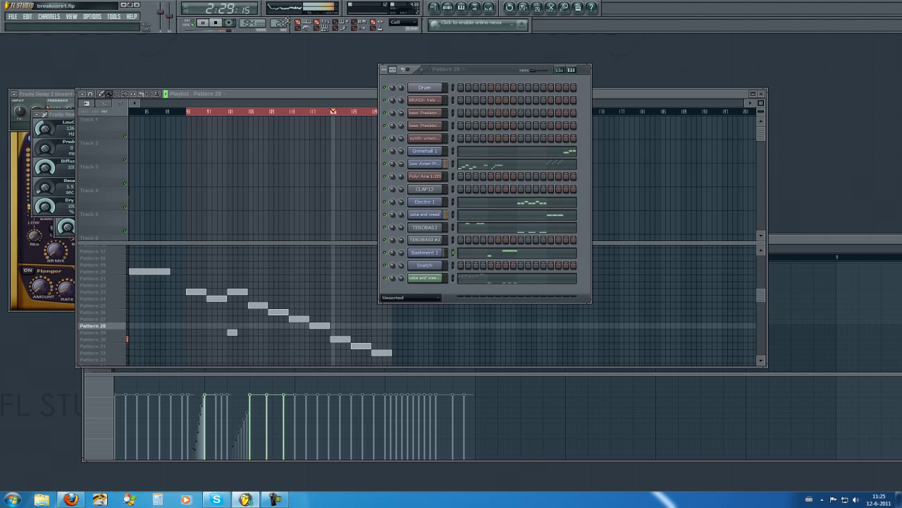
scroll(282, 22, "up", 1)
scroll(280, 21, "up", 1)
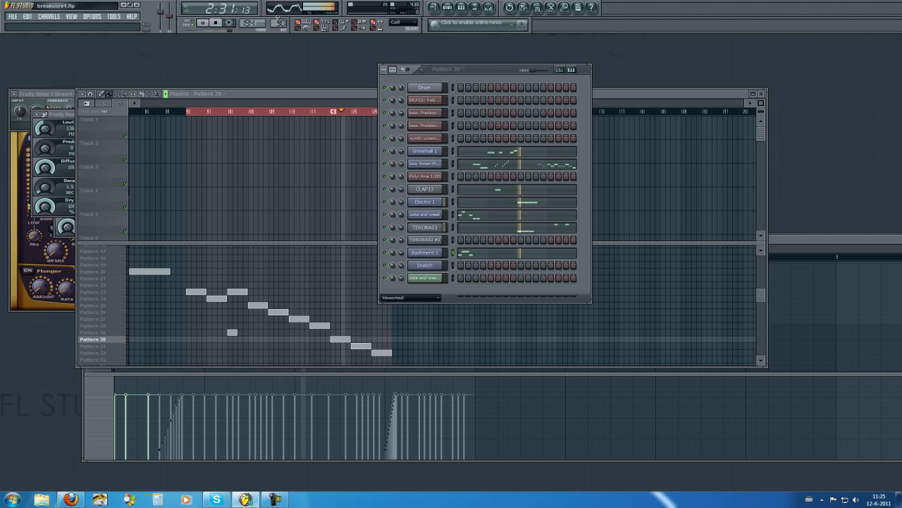
scroll(280, 23, "up", 1)
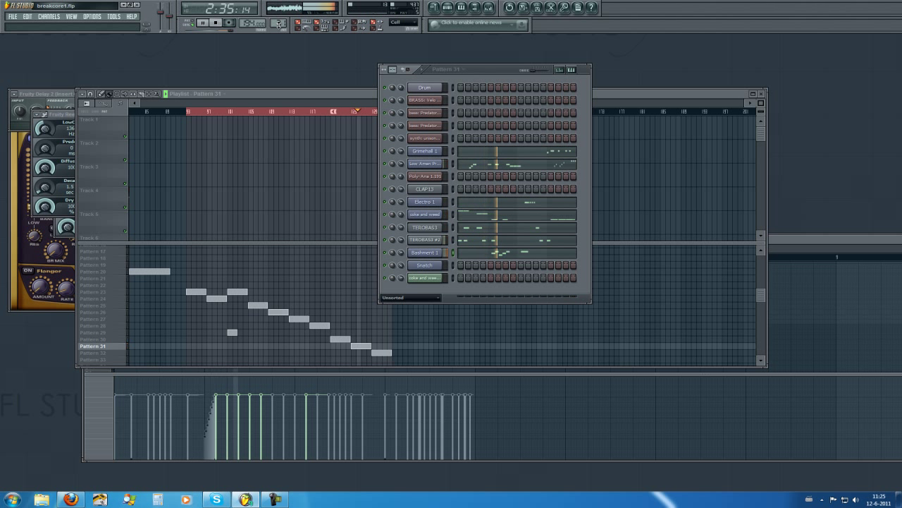
scroll(279, 22, "up", 1)
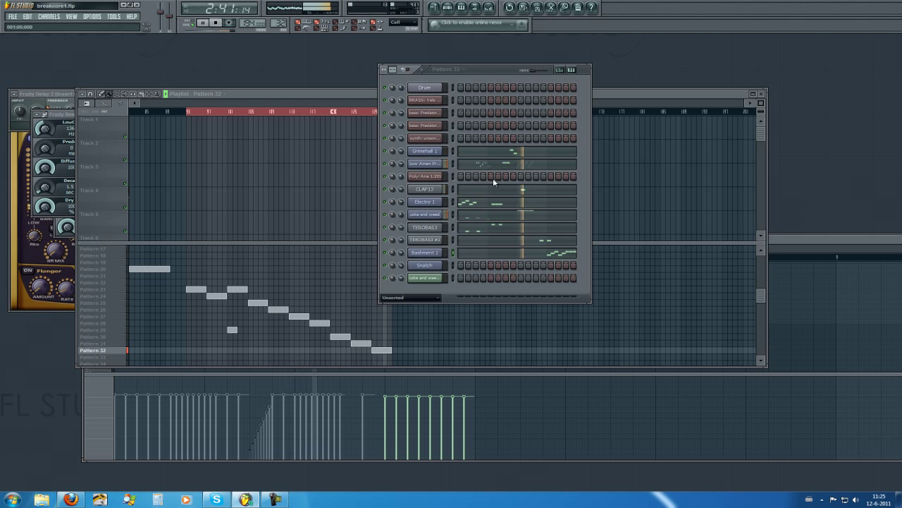
left_click(216, 24)
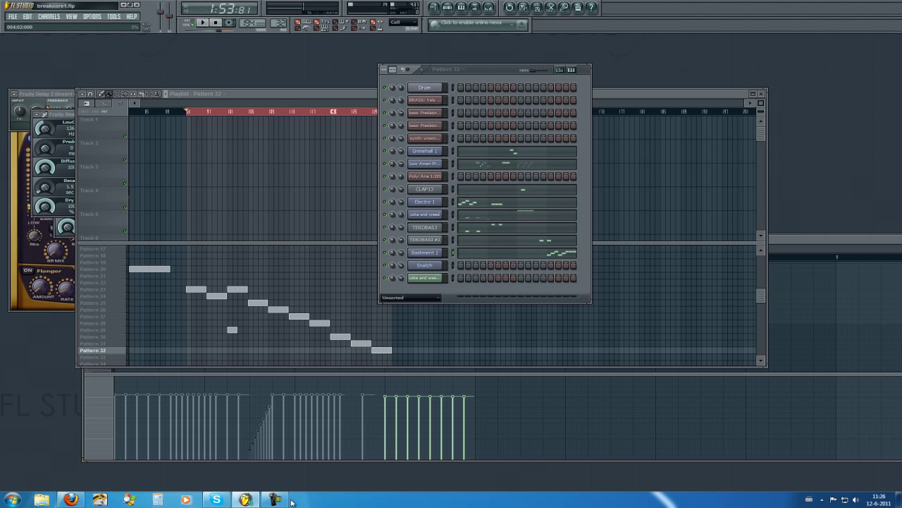